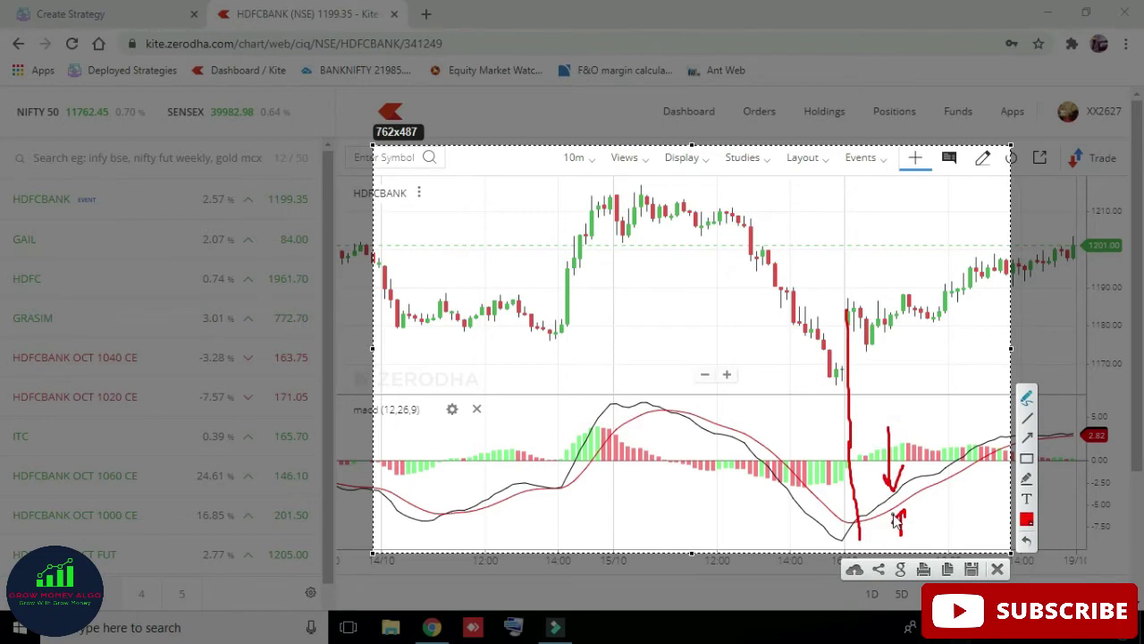
# Mark the MACD line M and the signal line S on the HDFCBANK chart screenshot, circle a crossover, and discard the annotations
pyautogui.moveTo(898, 407)
pyautogui.mouseDown()
pyautogui.moveTo(902, 434)
pyautogui.moveTo(913, 421)
pyautogui.moveTo(925, 436)
pyautogui.mouseUp()
pyautogui.moveTo(923, 517); pyautogui.dragTo(917, 538)
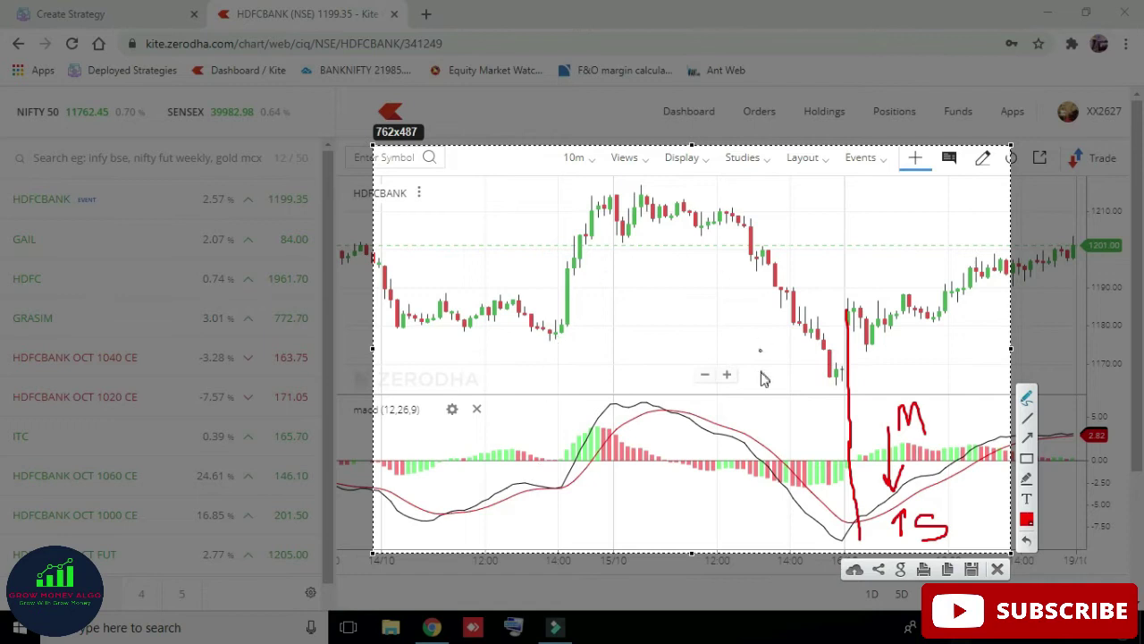
pyautogui.moveTo(671, 396)
pyautogui.mouseDown()
pyautogui.moveTo(668, 388)
pyautogui.moveTo(684, 436)
pyautogui.moveTo(647, 413)
pyautogui.moveTo(680, 398)
pyautogui.mouseUp()
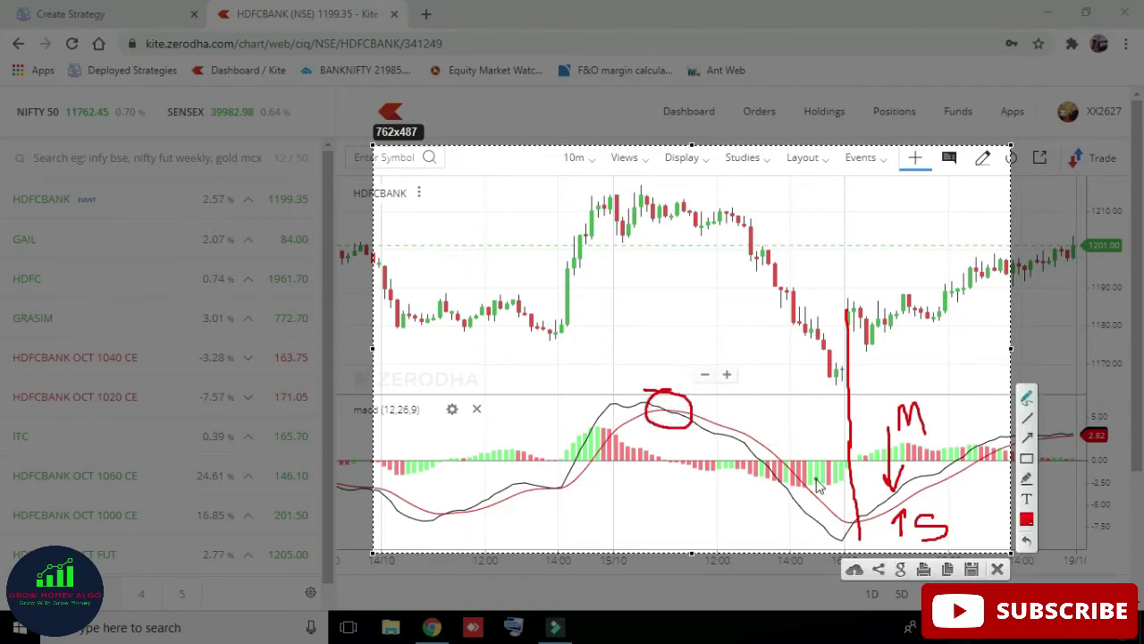
pyautogui.moveTo(864, 508)
pyautogui.mouseDown()
pyautogui.moveTo(844, 528)
pyautogui.moveTo(881, 514)
pyautogui.moveTo(861, 502)
pyautogui.mouseUp()
pyautogui.press('Escape')
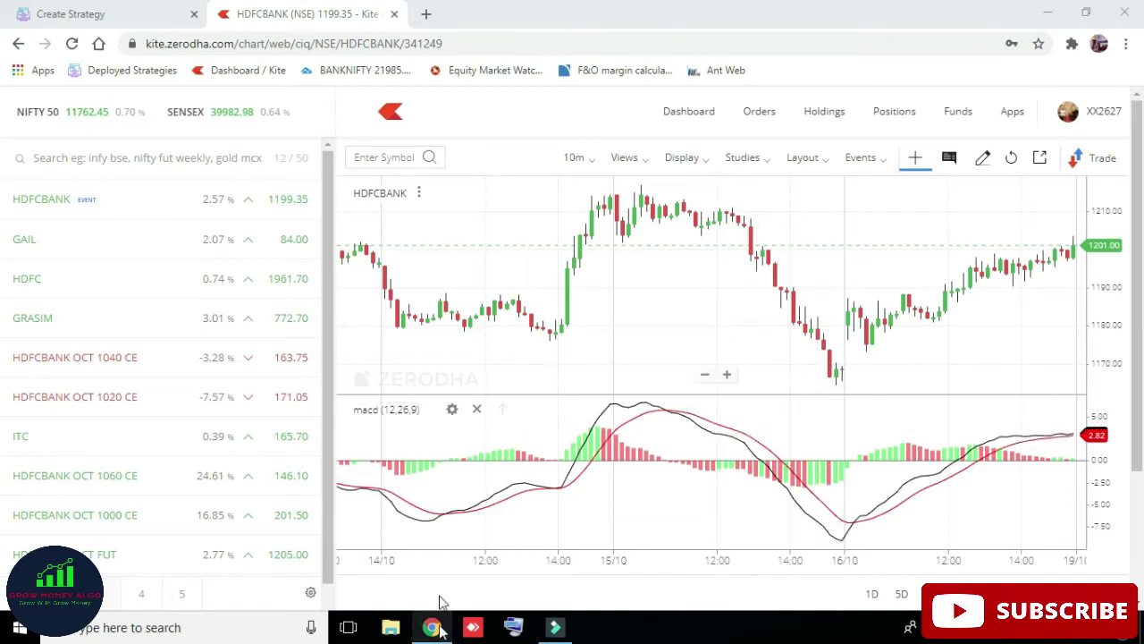
# Switch to Tradetron's Create Strategy page and enter macd algo as the strategy name and na as the description
pyautogui.click(85, 15)
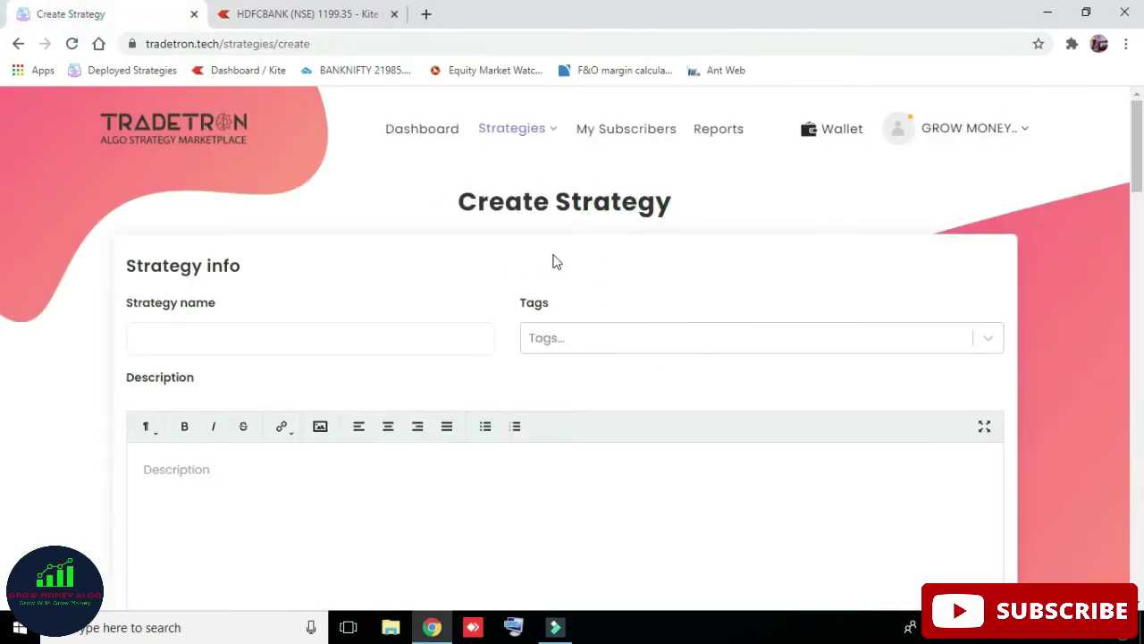
pyautogui.click(505, 132)
pyautogui.click(506, 132)
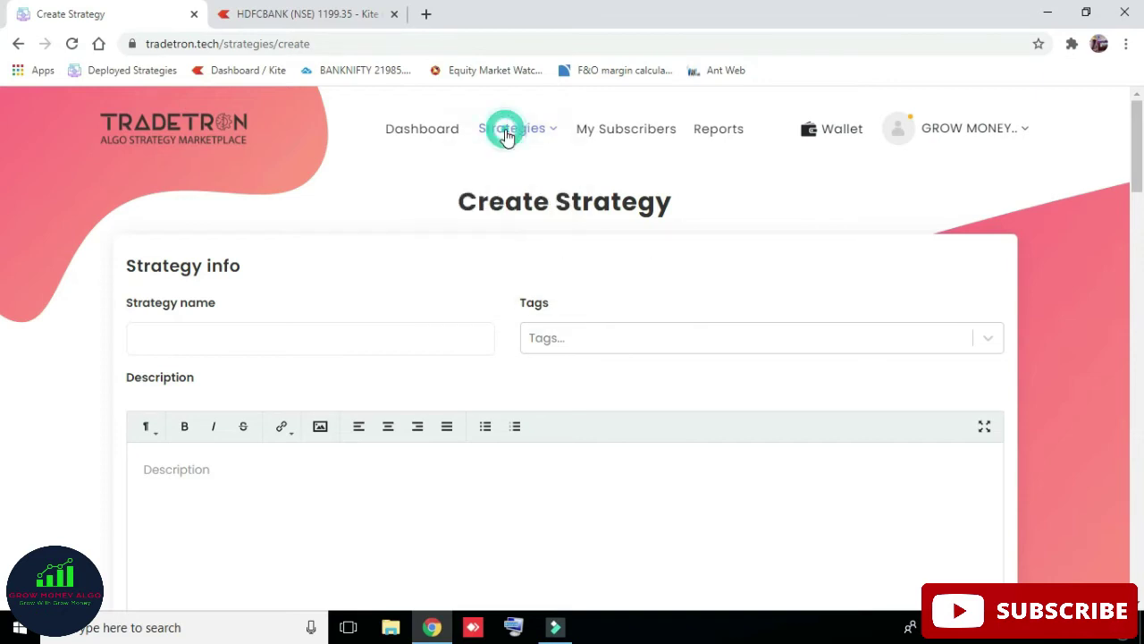
pyautogui.click(314, 341)
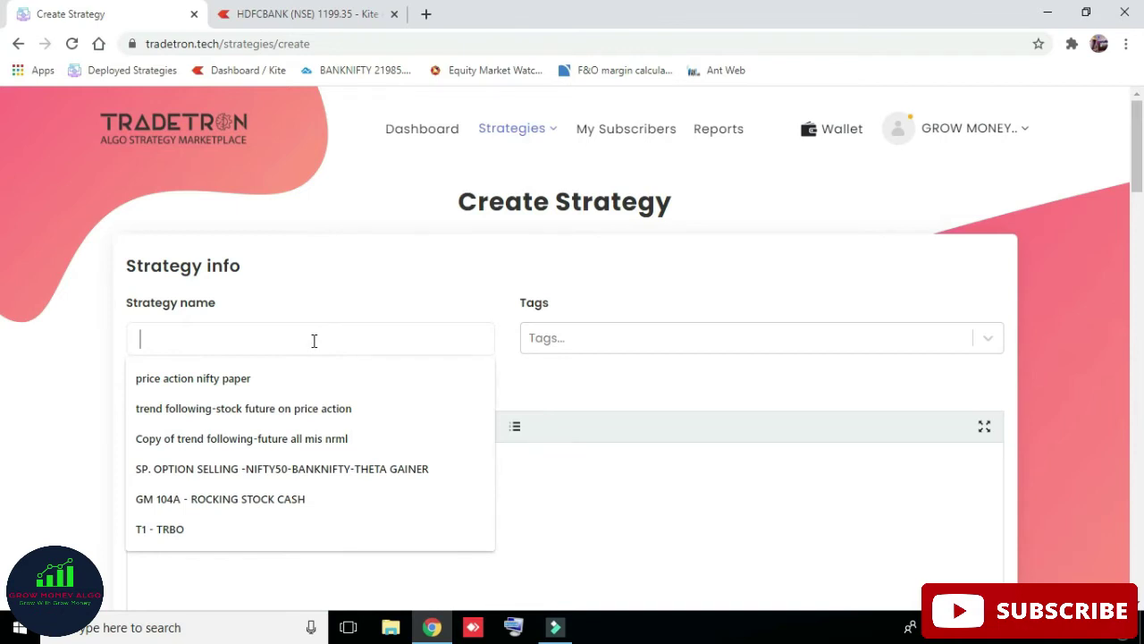
pyautogui.write('macd algo')
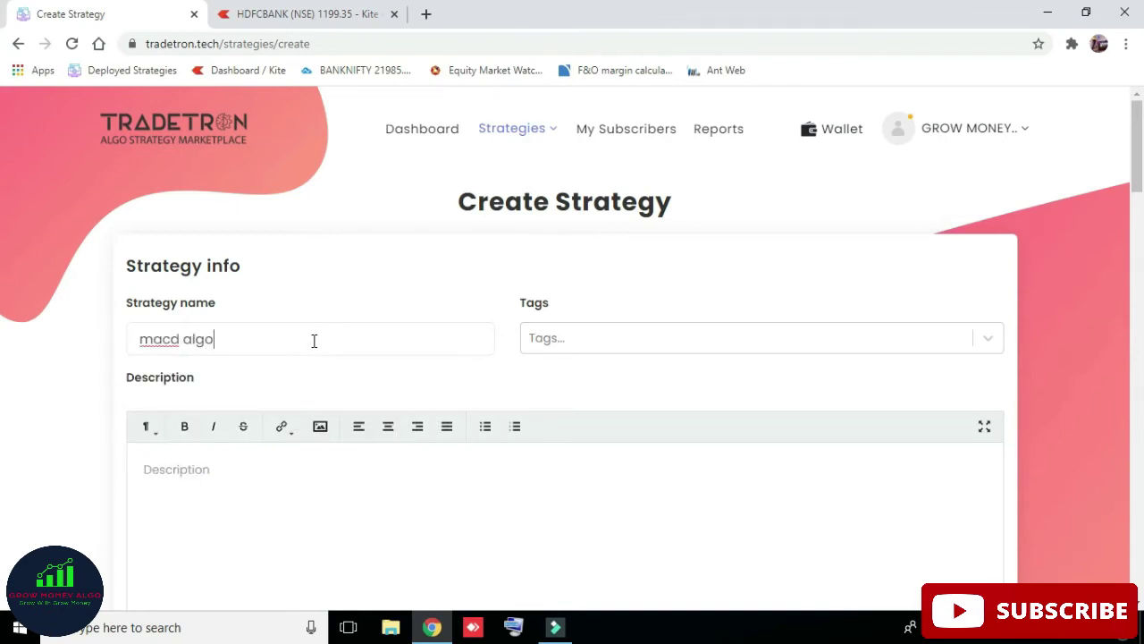
pyautogui.scroll(-1, 349, 462)
pyautogui.click(350, 462)
pyautogui.write('na')
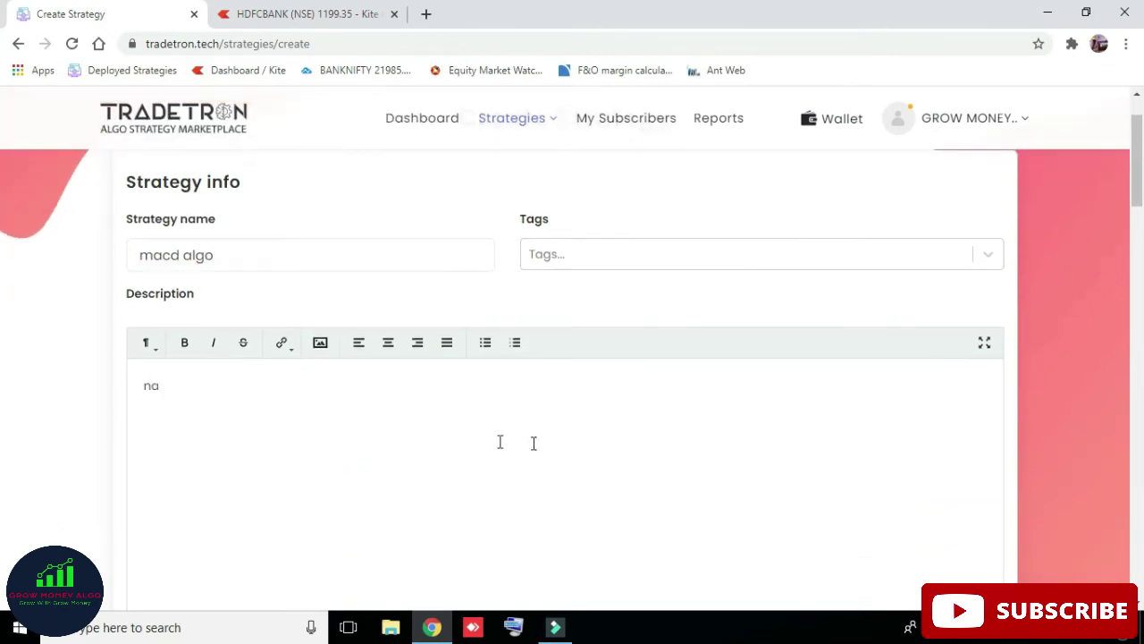
# Add a new set to the strategy below the existing Set №1
pyautogui.scroll(-5, 499, 442)
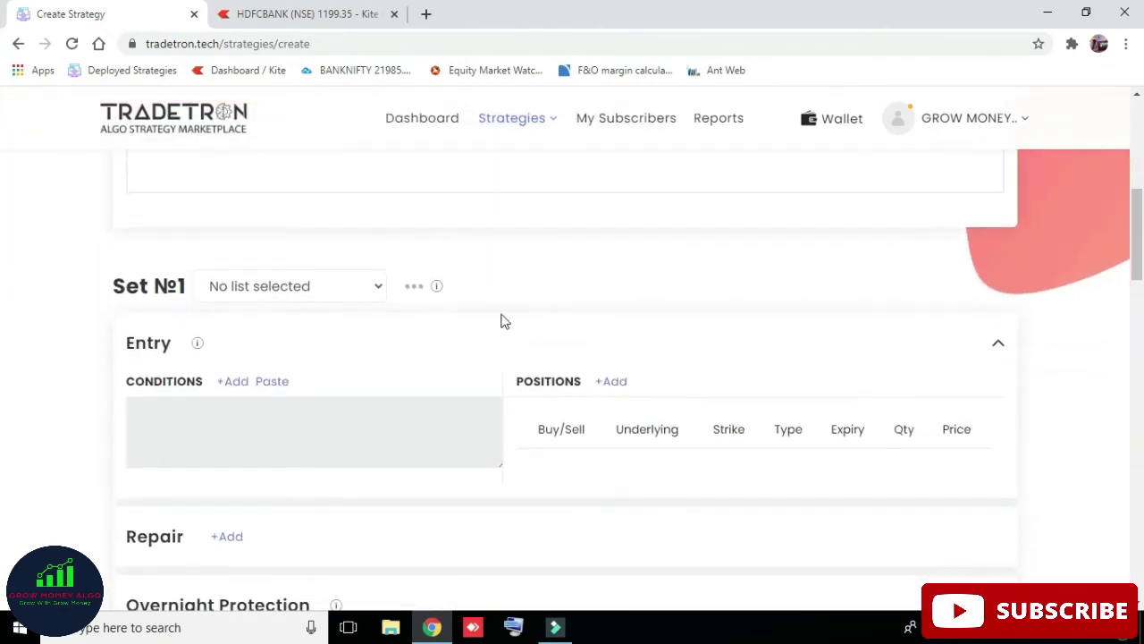
pyautogui.scroll(-1, 500, 321)
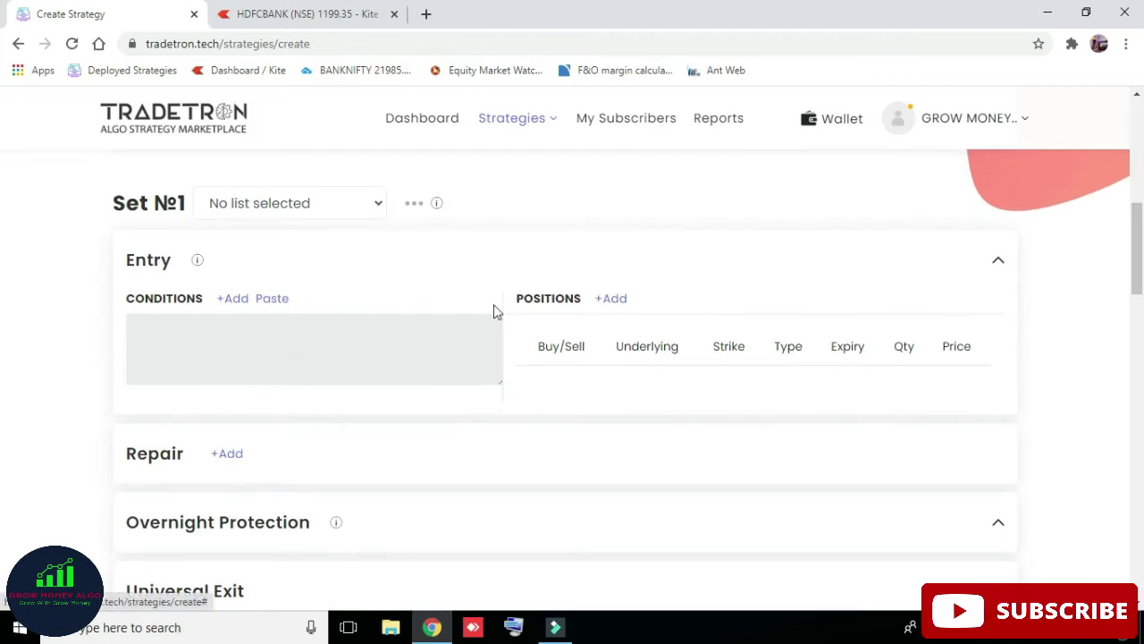
pyautogui.scroll(-6, 463, 314)
pyautogui.click(958, 262)
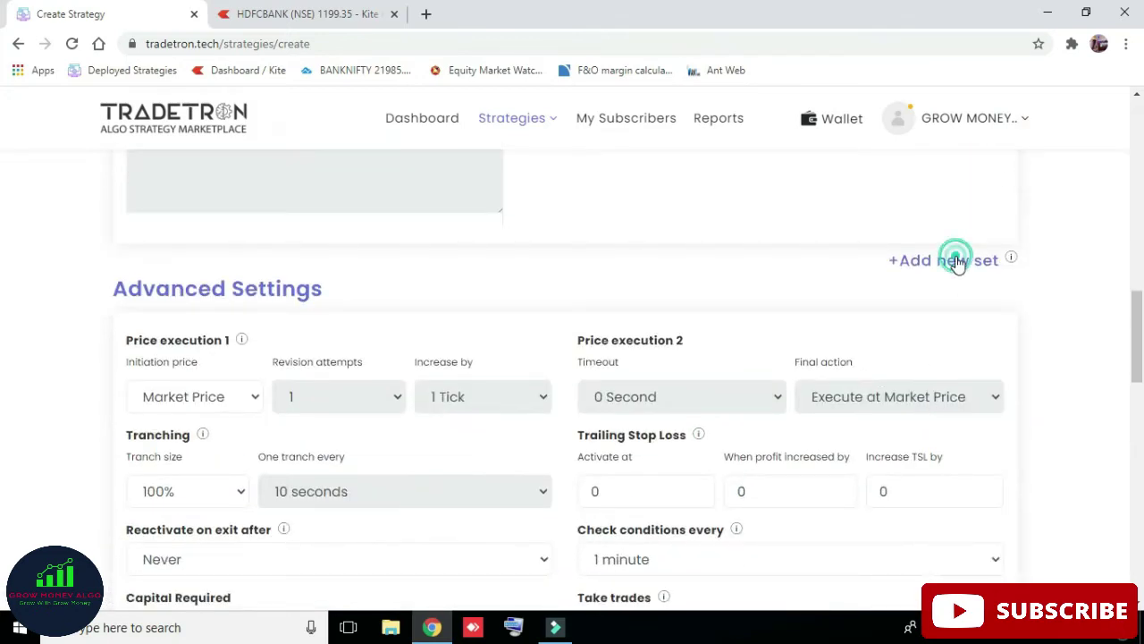
# Start an entry condition for Set №1 with the Position keyword, using Cross as the series and -1 as the position
pyautogui.scroll(6, 456, 458)
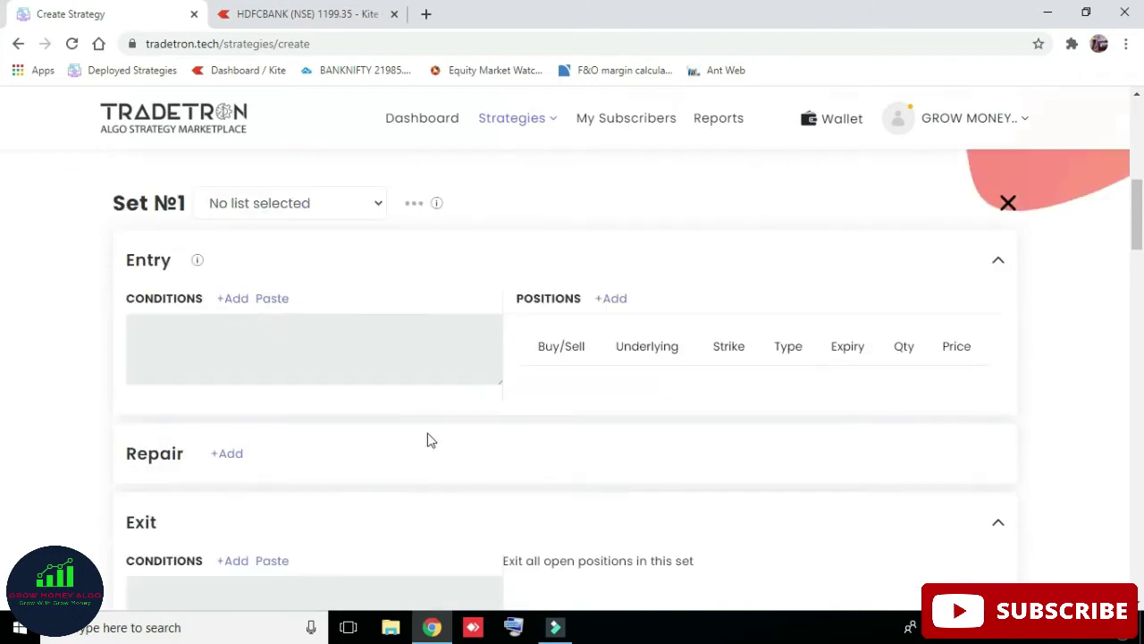
pyautogui.click(238, 382)
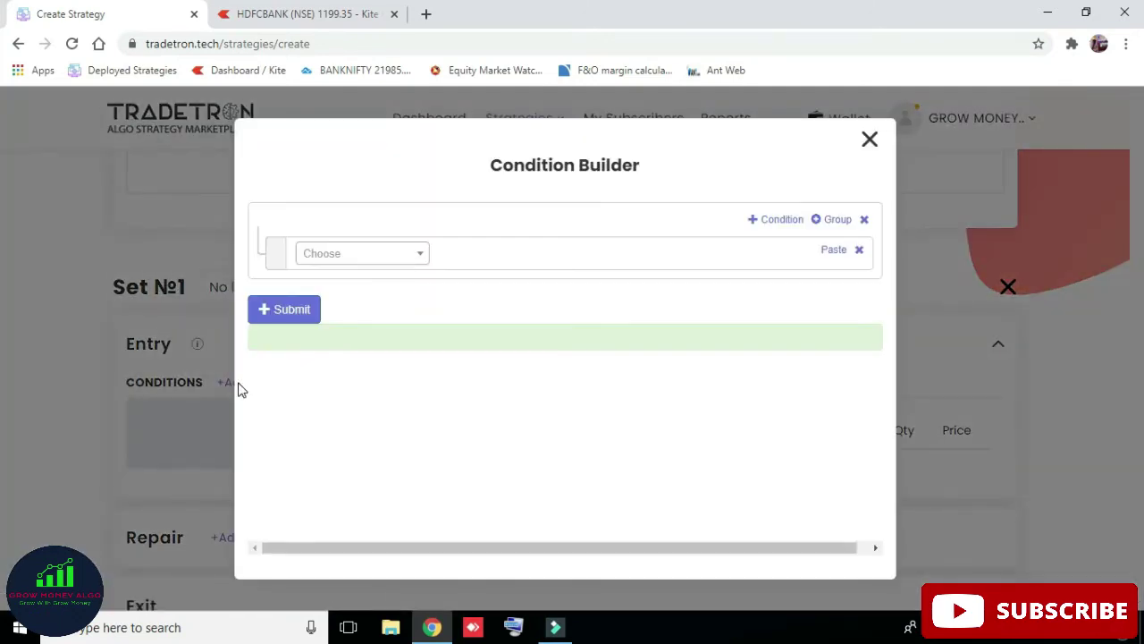
pyautogui.click(383, 255)
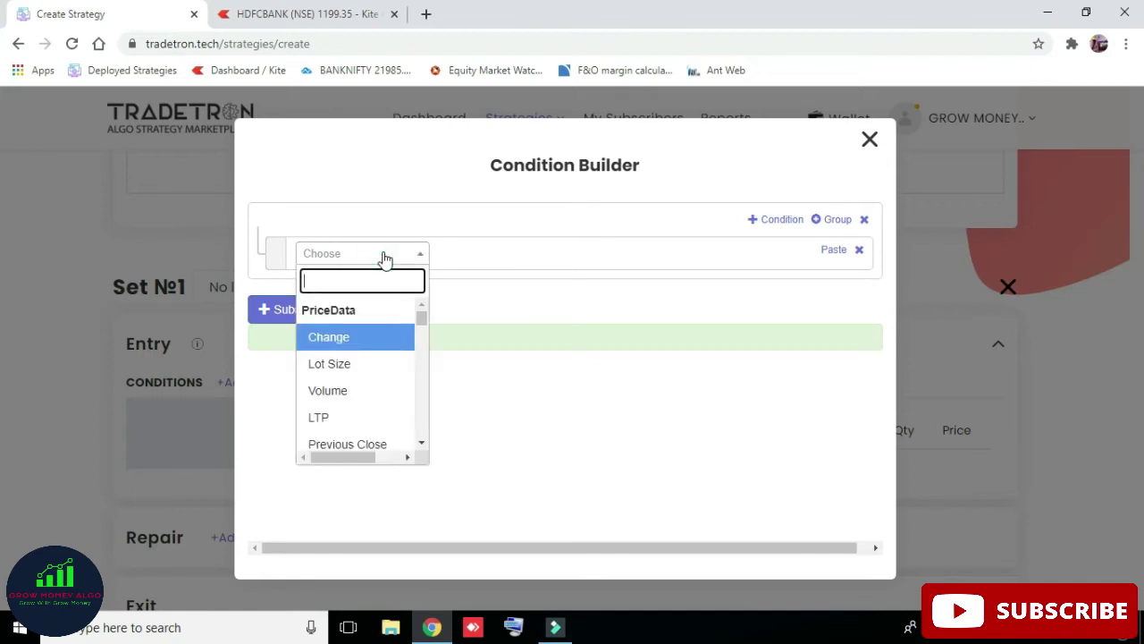
pyautogui.write('posi')
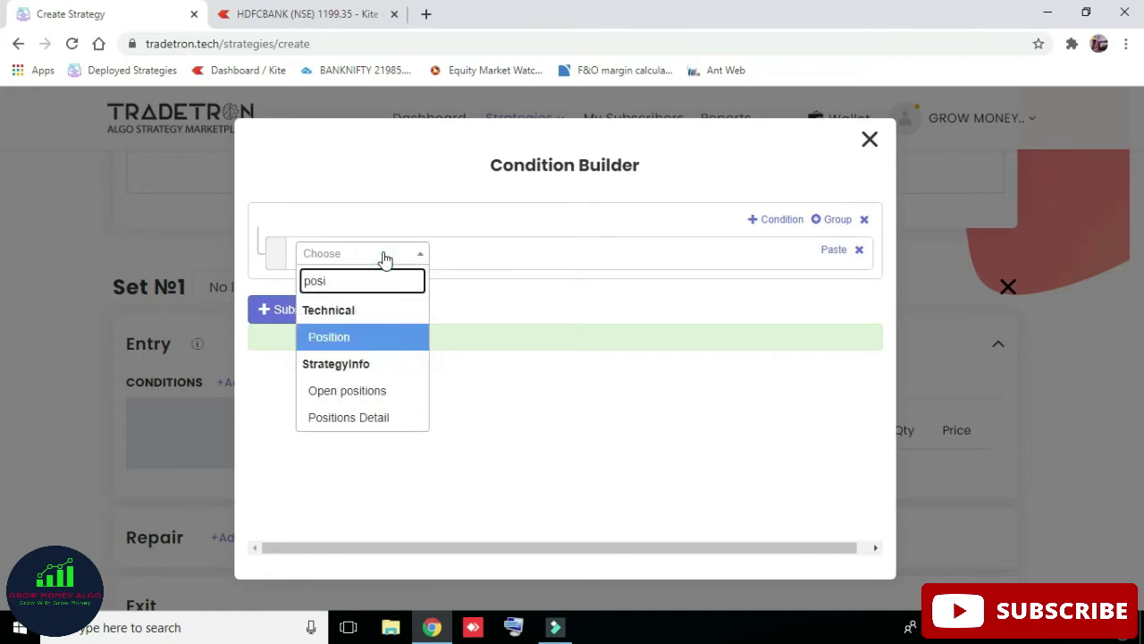
pyautogui.click(387, 343)
pyautogui.click(512, 308)
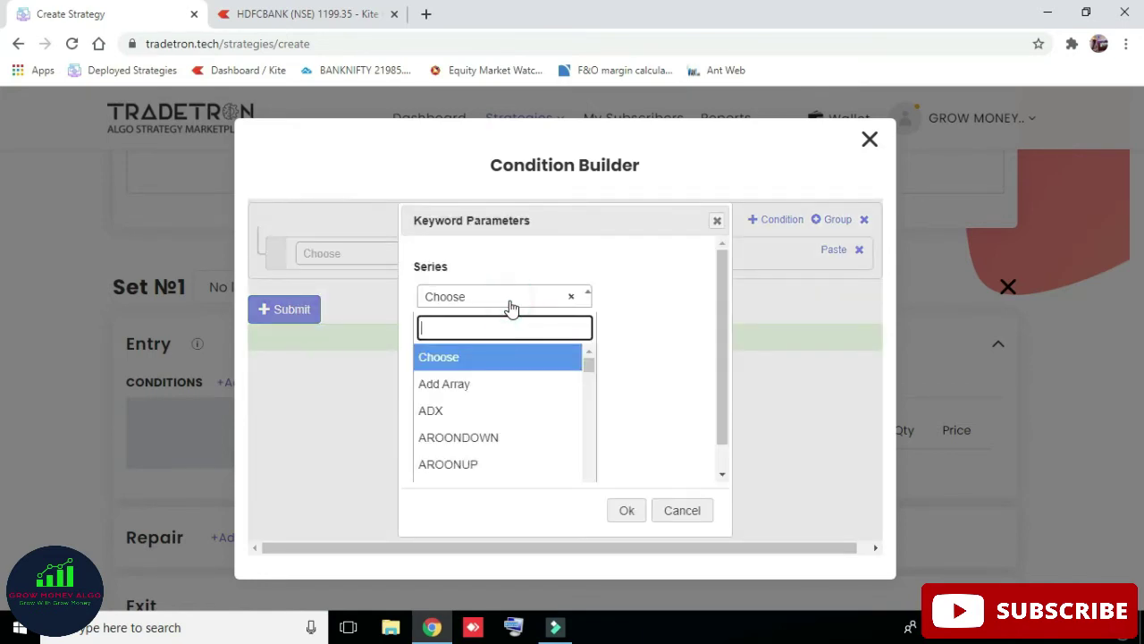
pyautogui.write('cross')
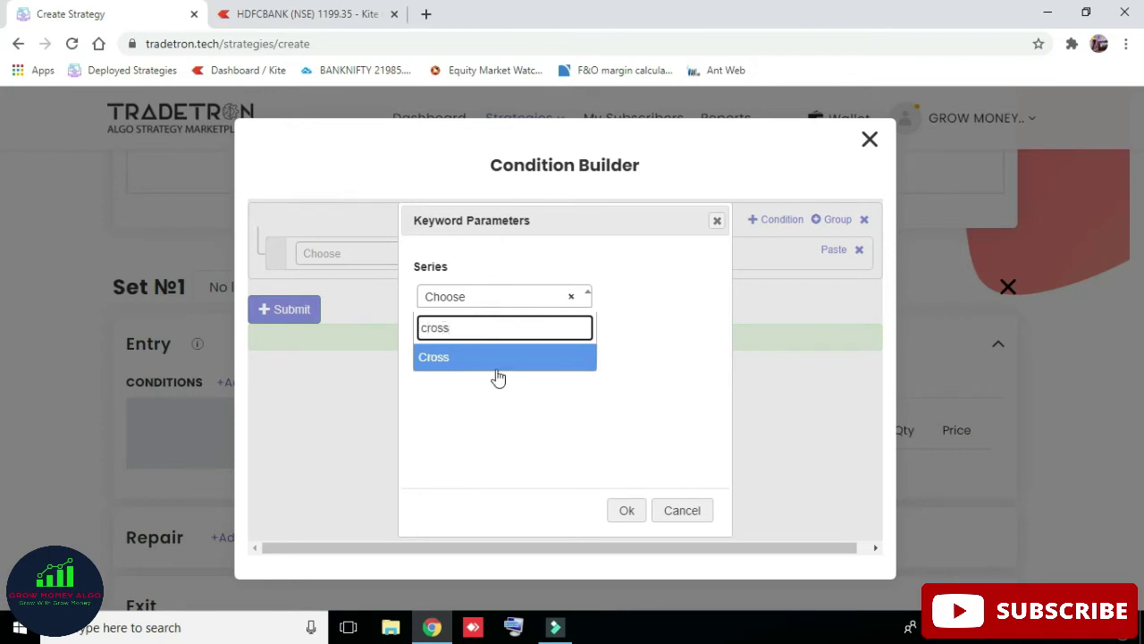
pyautogui.click(496, 359)
pyautogui.doubleClick(476, 355)
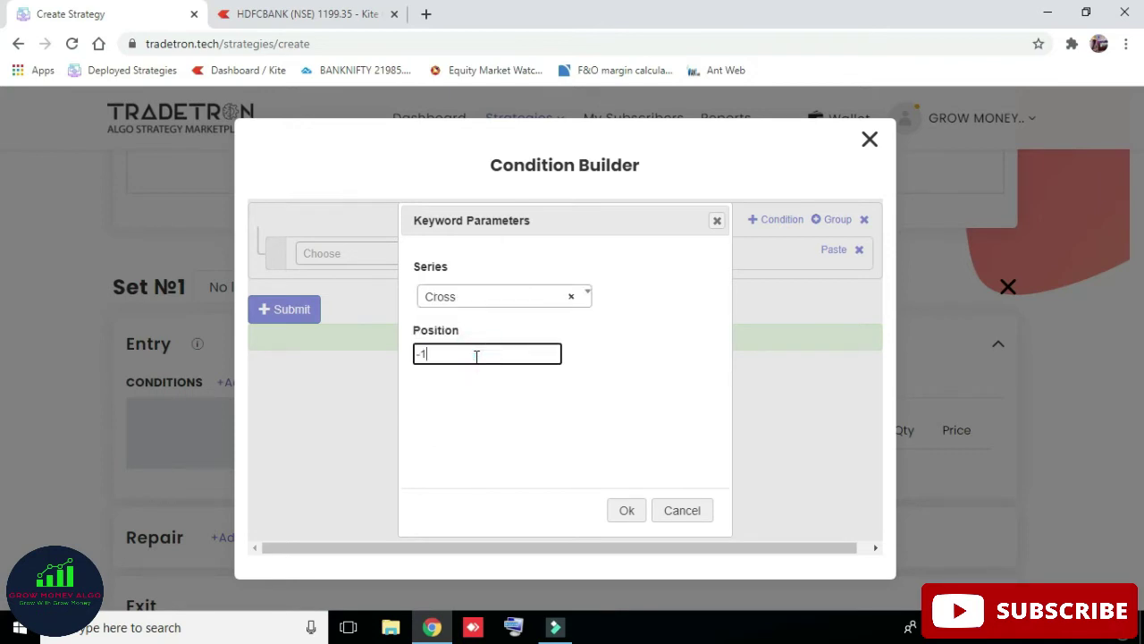
pyautogui.click(620, 516)
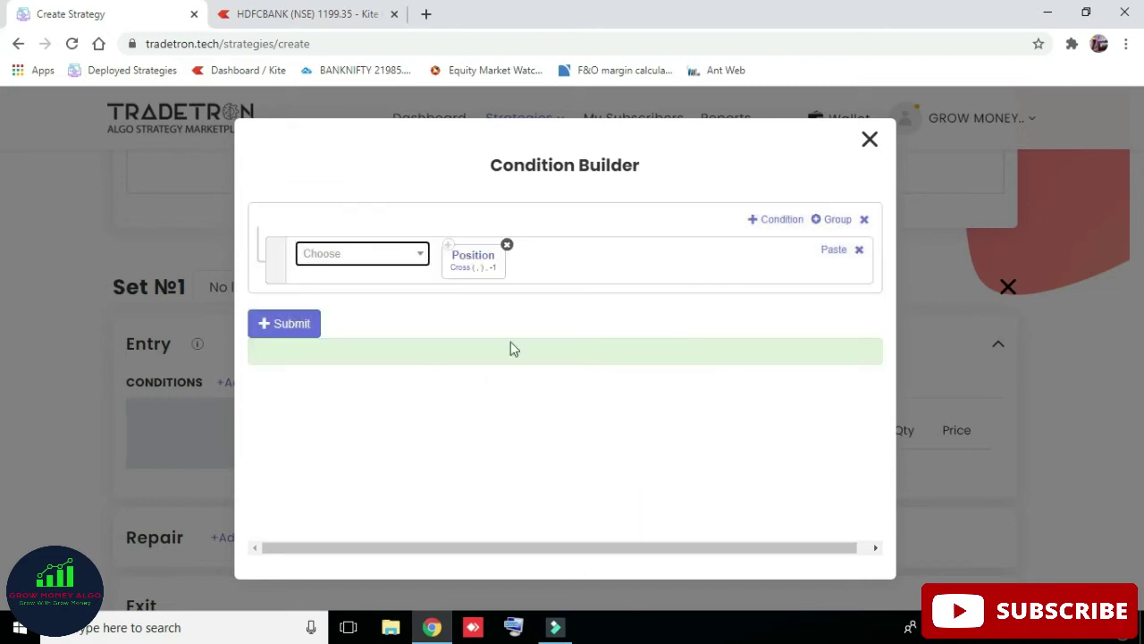
# Set the Cross keyword's Series 1 to MACD and Series 2 to Macdsignal
pyautogui.click(463, 268)
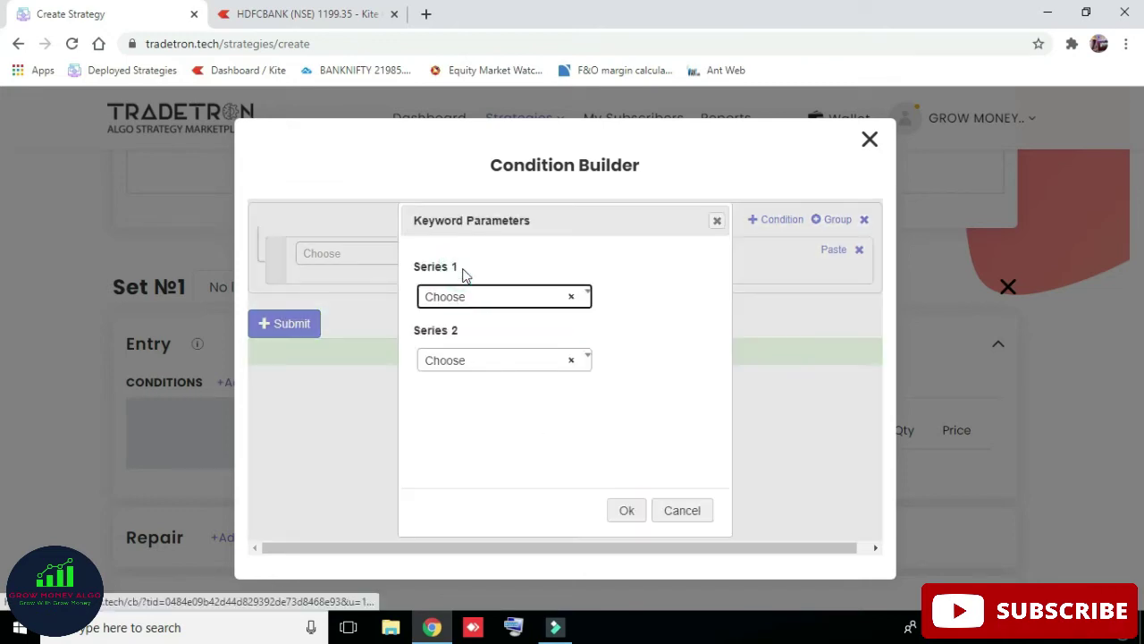
pyautogui.click(515, 308)
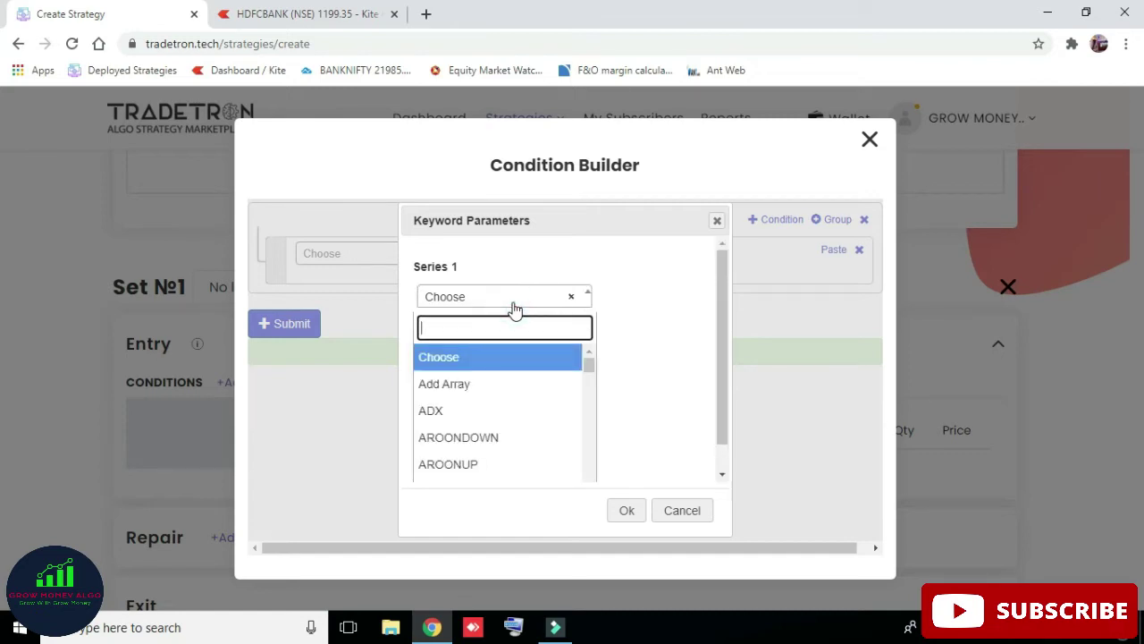
pyautogui.write('macd')
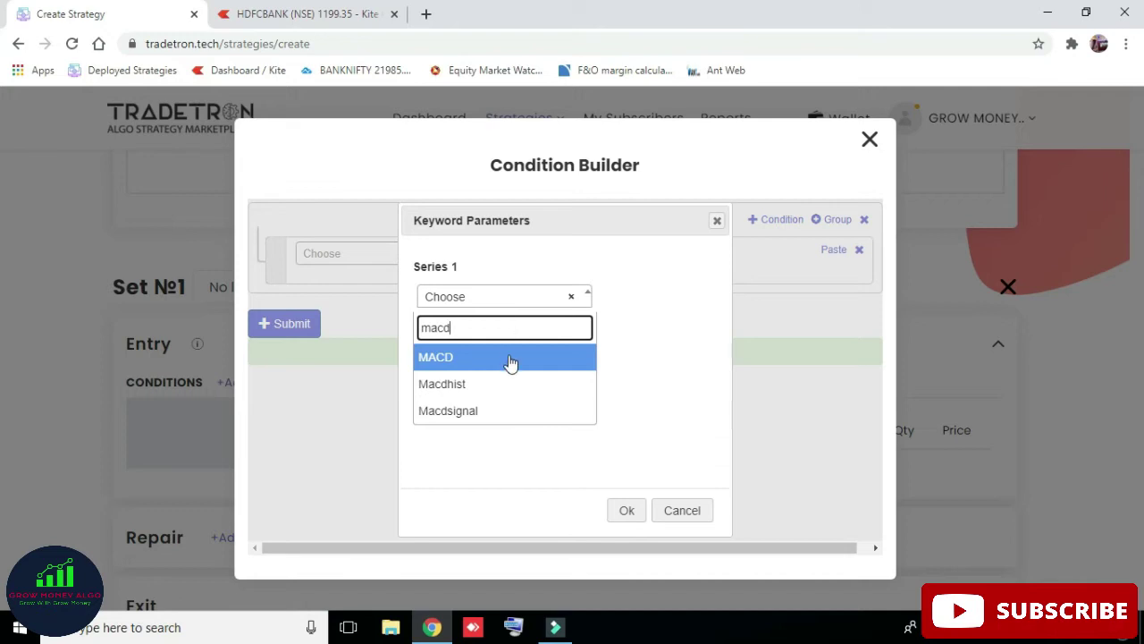
pyautogui.click(510, 361)
pyautogui.click(510, 361)
pyautogui.write('macd')
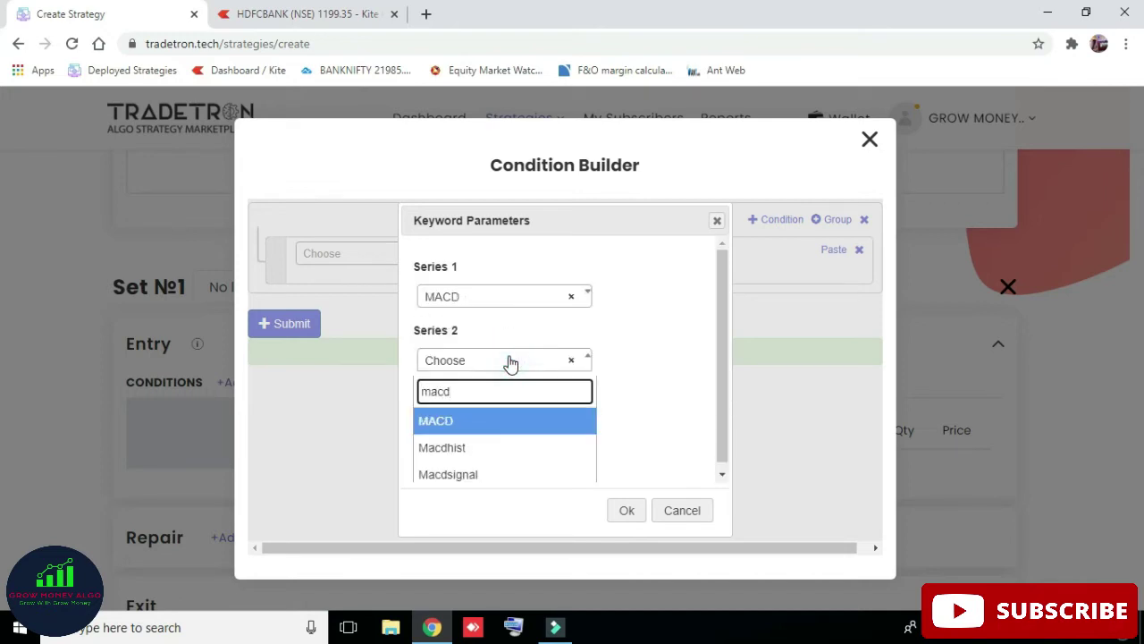
pyautogui.click(492, 474)
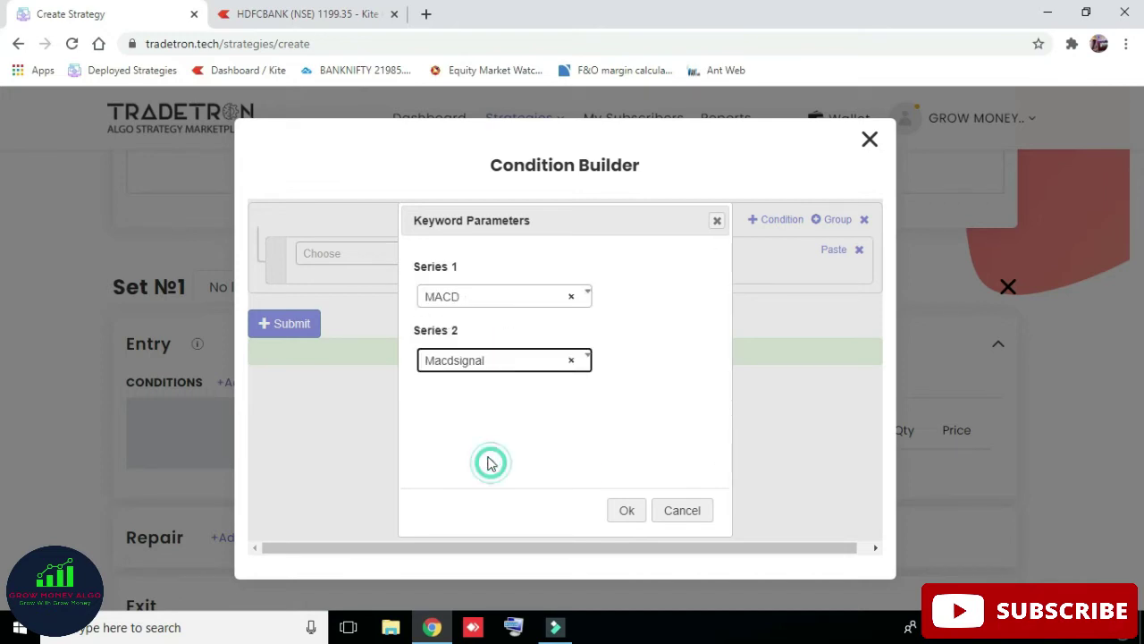
pyautogui.click(628, 517)
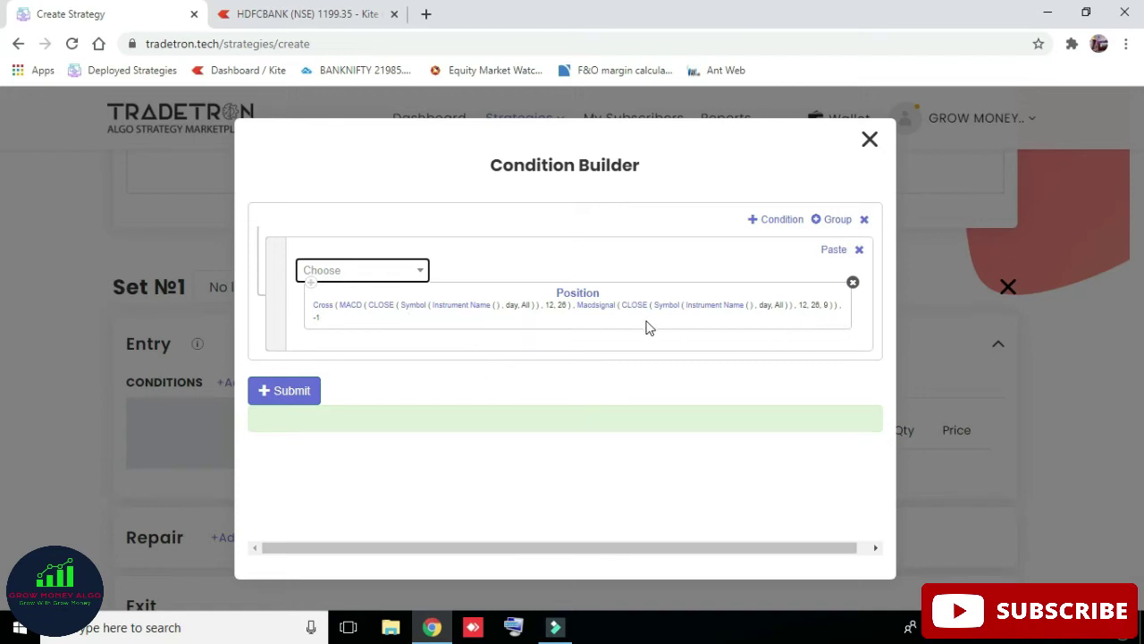
# Check the HDFCBANK chart in Kite, return to the condition builder, and set the MACD symbol's candle type to 10m
pyautogui.click(322, 16)
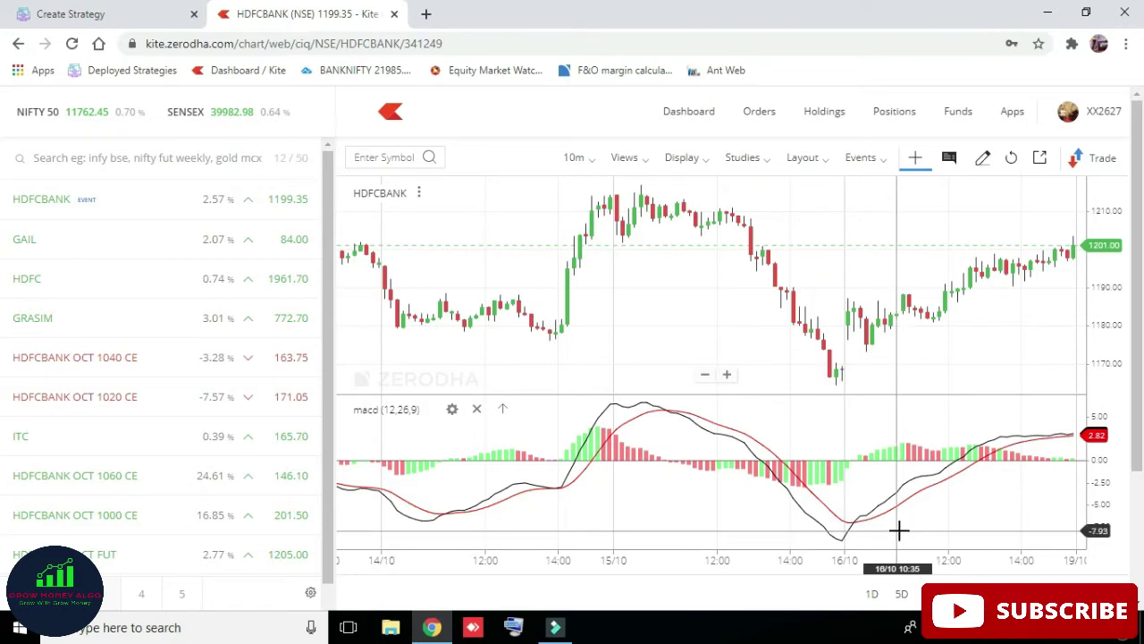
pyautogui.click(112, 14)
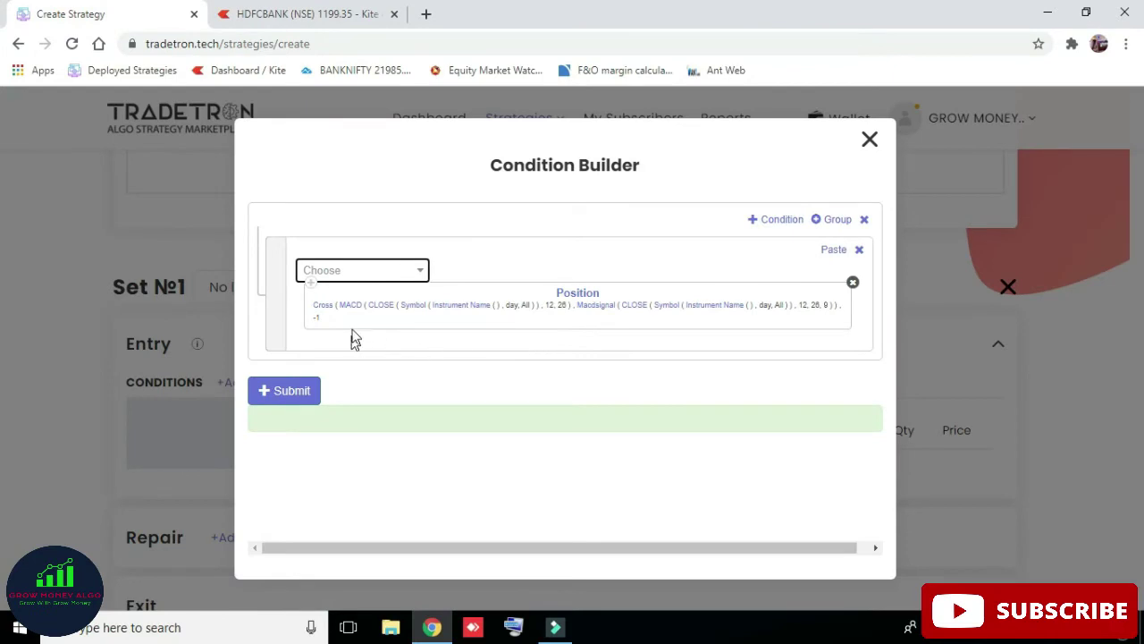
pyautogui.click(416, 313)
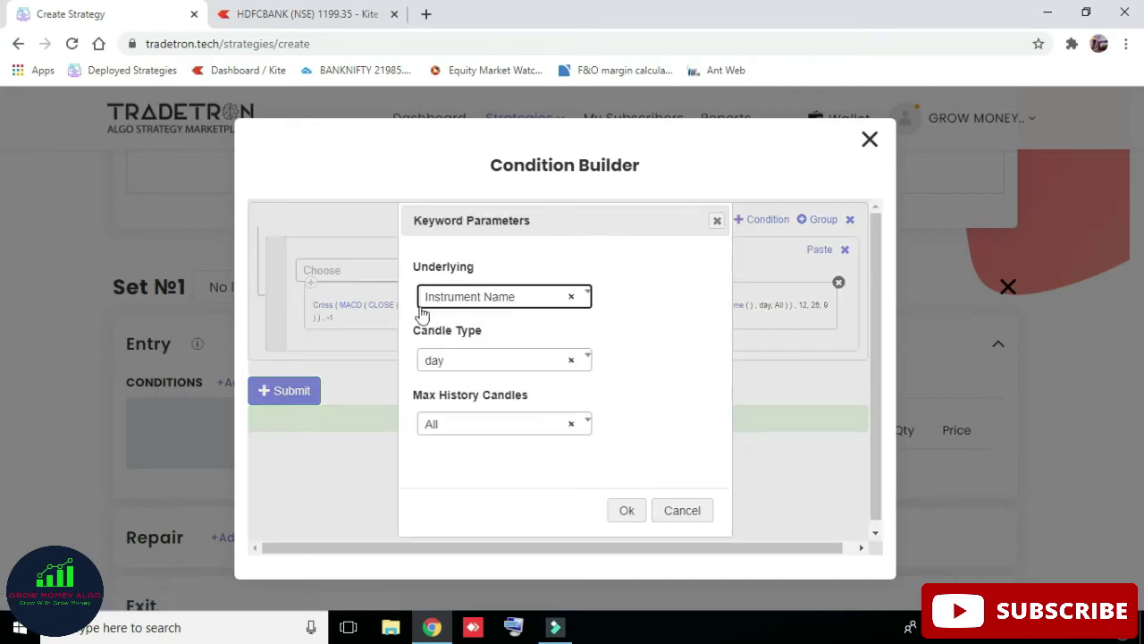
pyautogui.click(583, 362)
pyautogui.scroll(-2, 480, 450)
pyautogui.scroll(-2, 469, 474)
pyautogui.click(473, 447)
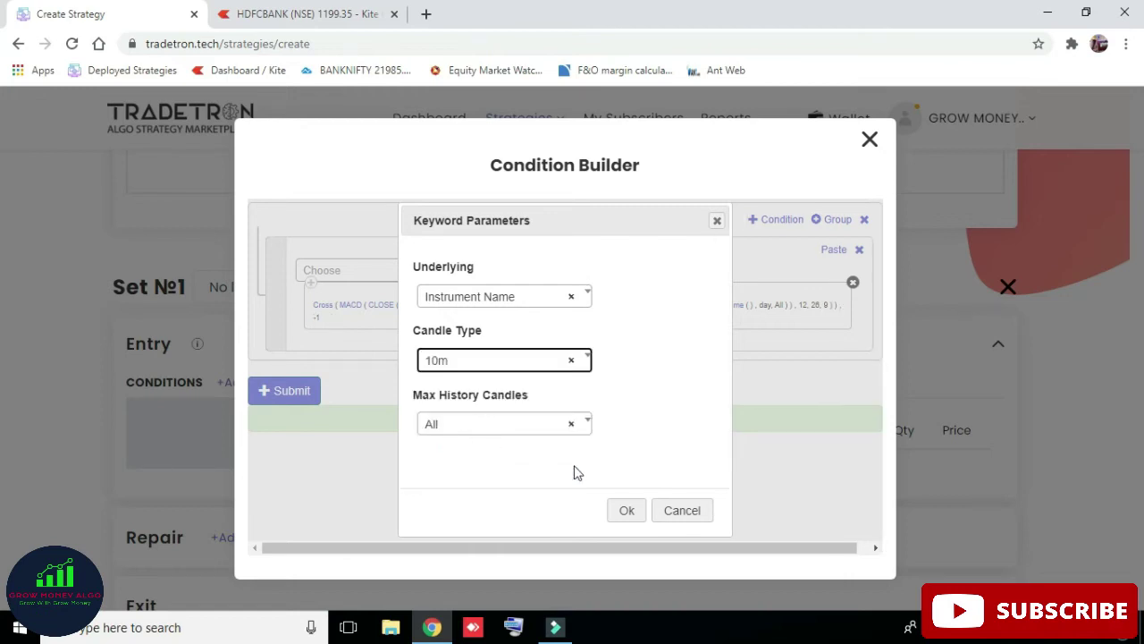
pyautogui.click(627, 511)
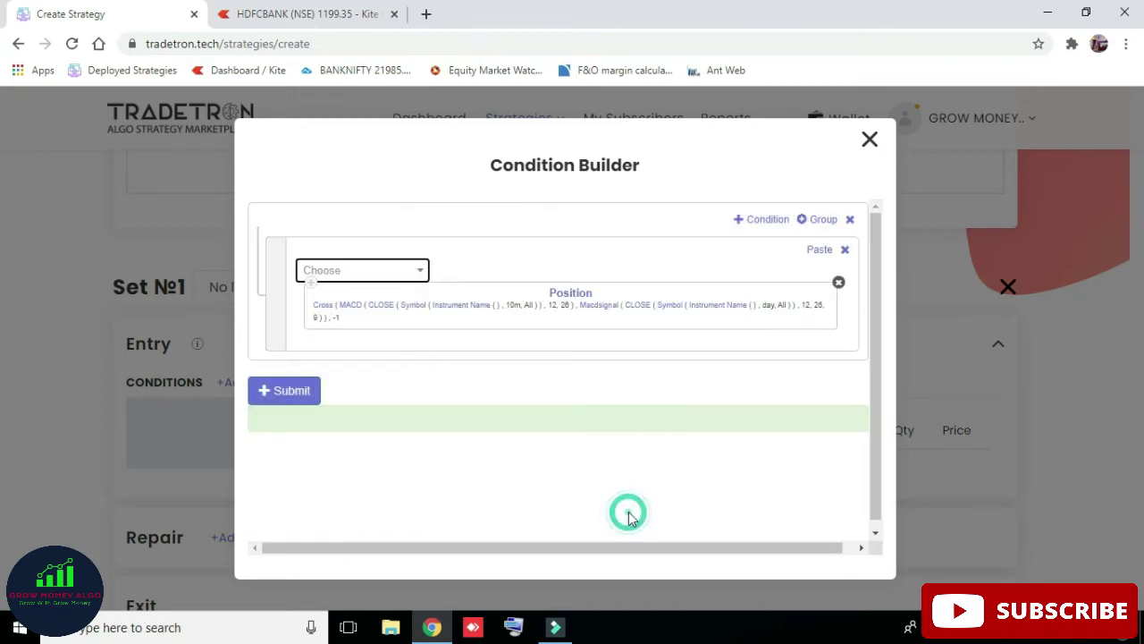
# Set the MACD series' instrument to NSE - HDFCBANK
pyautogui.click(476, 308)
pyautogui.click(345, 298)
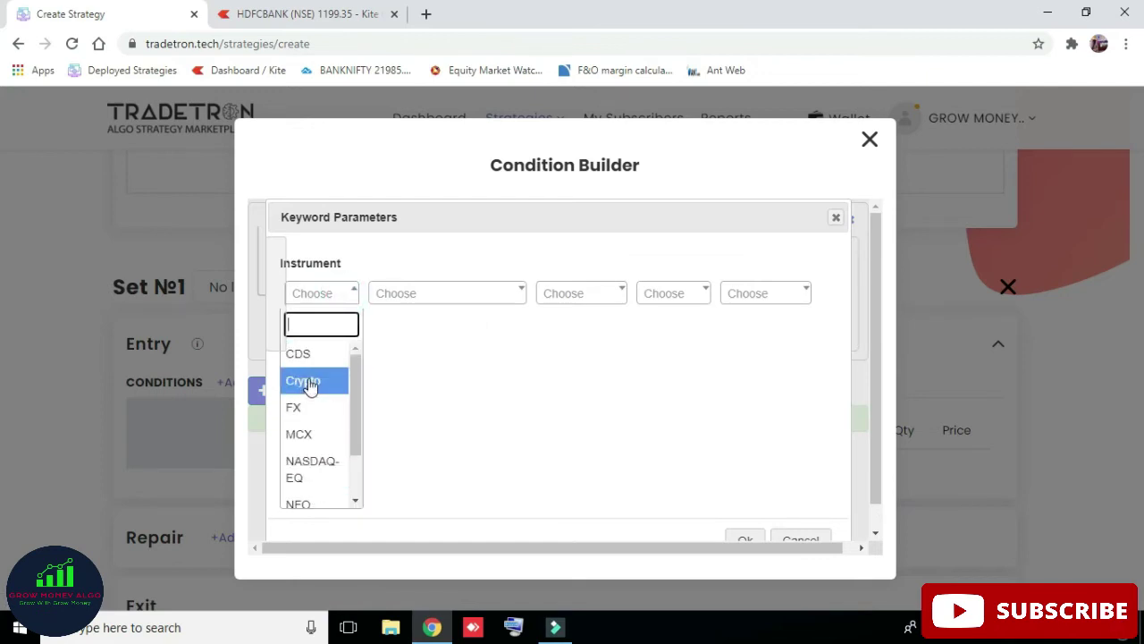
pyautogui.scroll(-2, 309, 385)
pyautogui.click(322, 472)
pyautogui.click(440, 305)
pyautogui.write('hdfc')
pyautogui.click(505, 433)
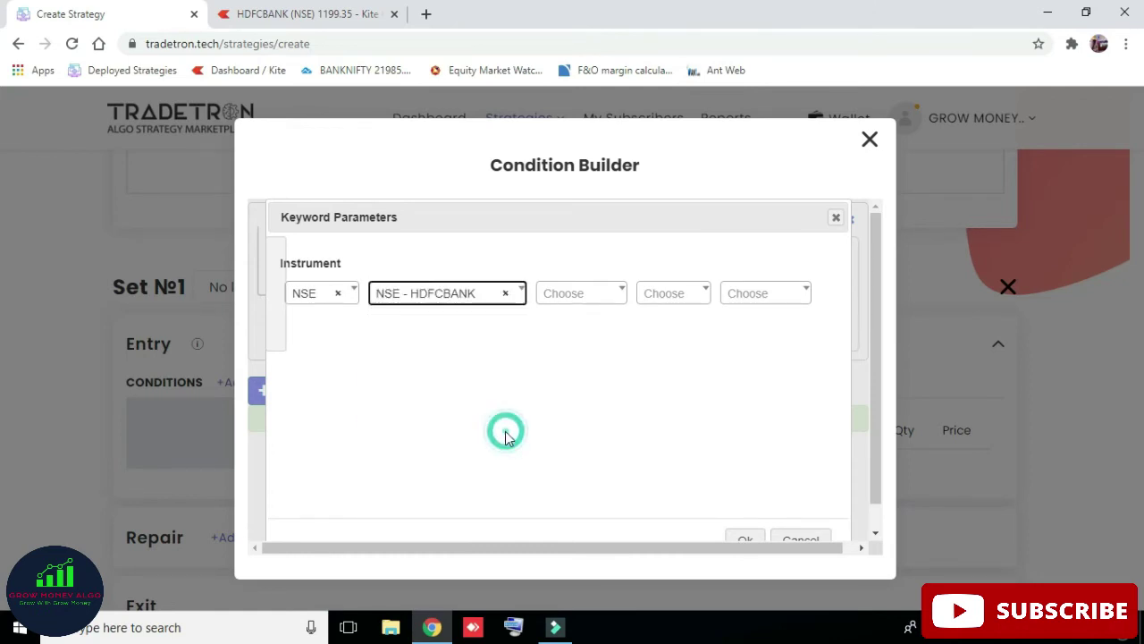
pyautogui.click(738, 539)
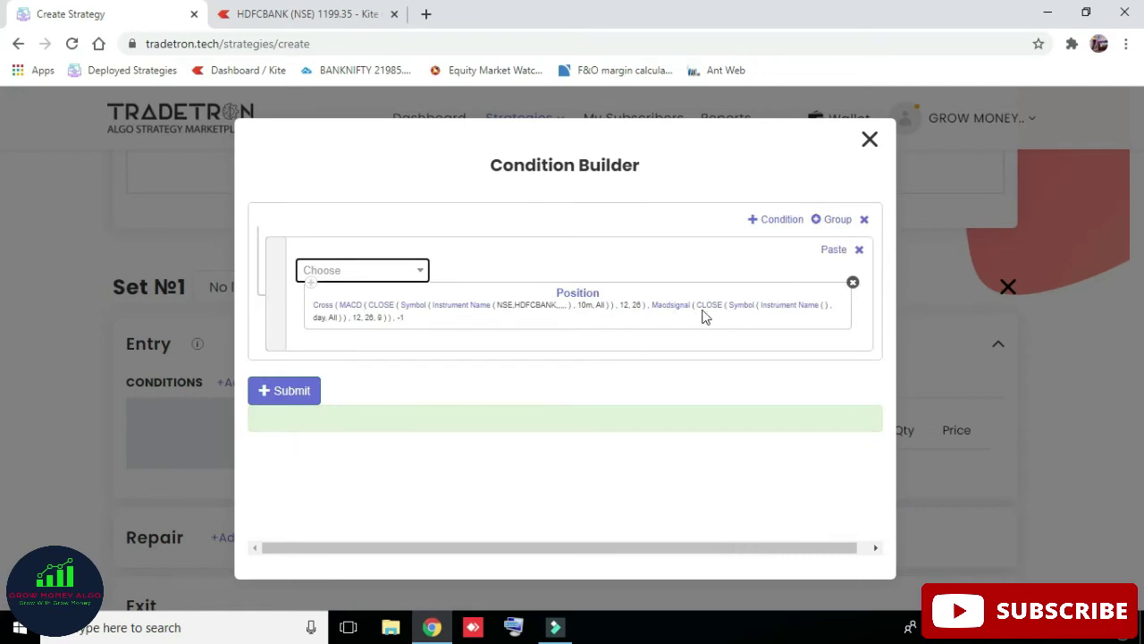
# Set the candle type of the Macdsignal series' symbol to 10m in the entry condition
pyautogui.click(736, 308)
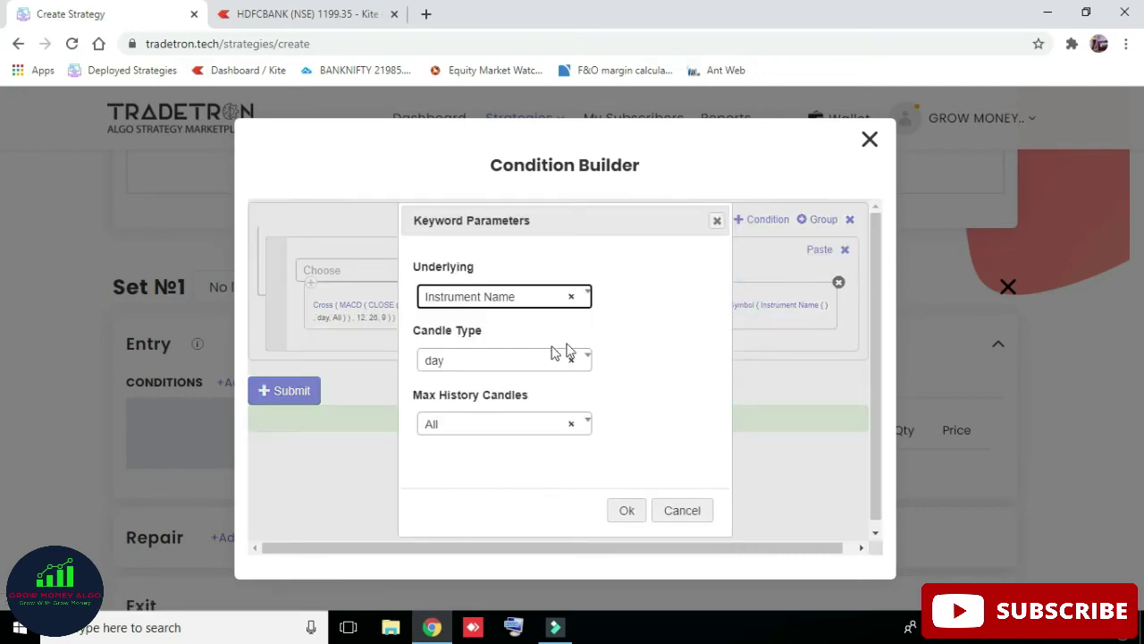
pyautogui.click(590, 365)
pyautogui.scroll(-1, 510, 429)
pyautogui.scroll(-2, 497, 437)
pyautogui.click(476, 442)
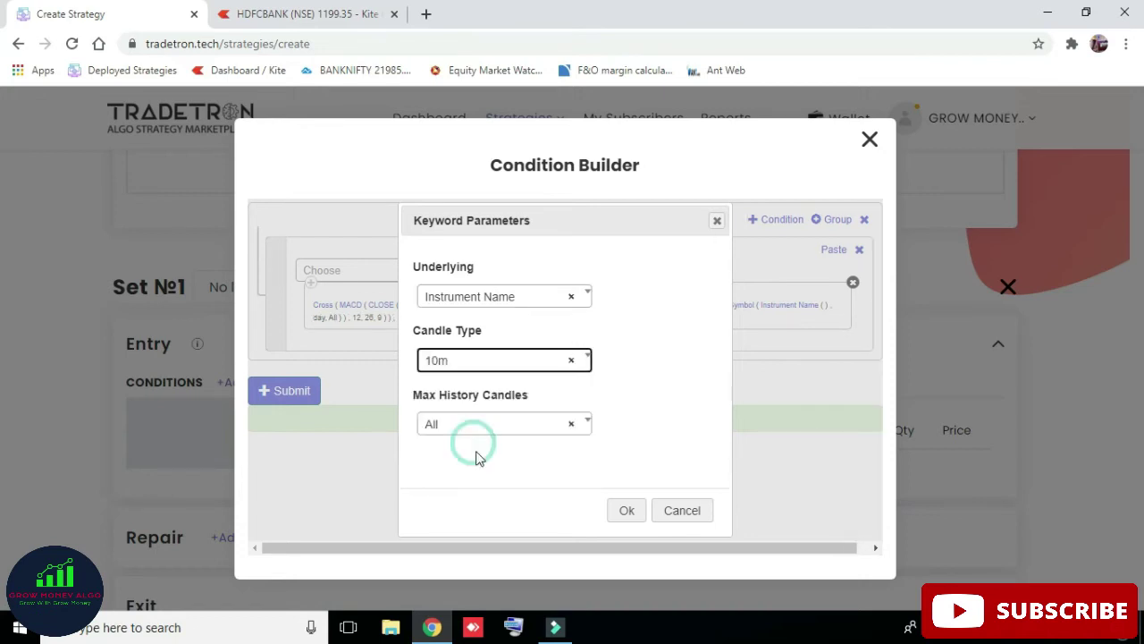
pyautogui.click(623, 514)
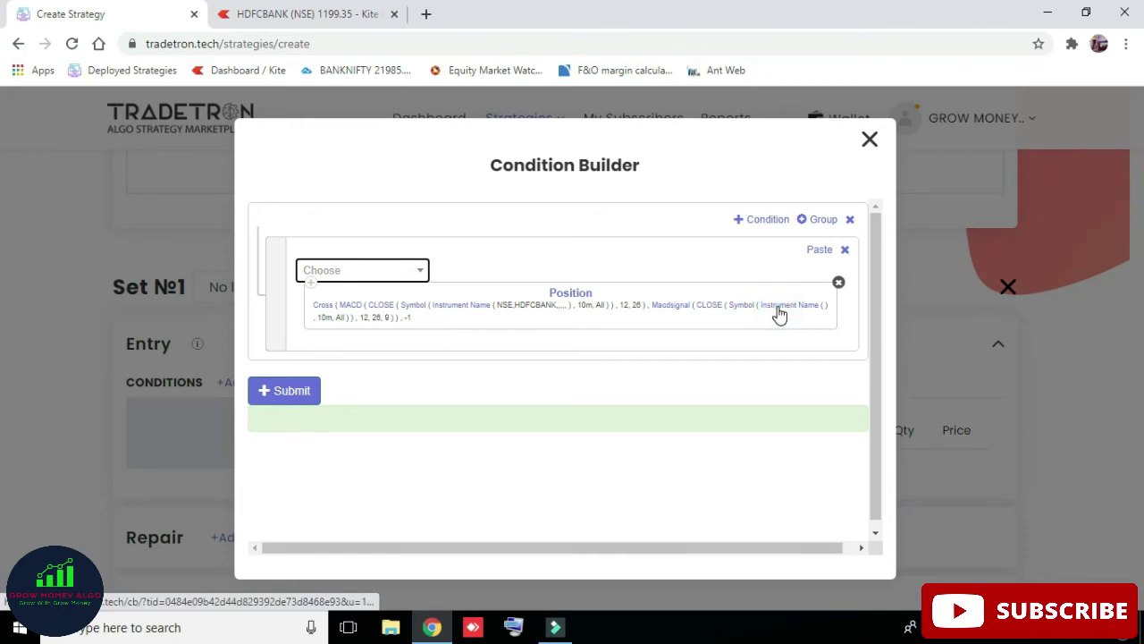
# Set the Macdsignal series' instrument to NSE - HDFCBANK and submit the entry condition
pyautogui.click(779, 313)
pyautogui.click(319, 301)
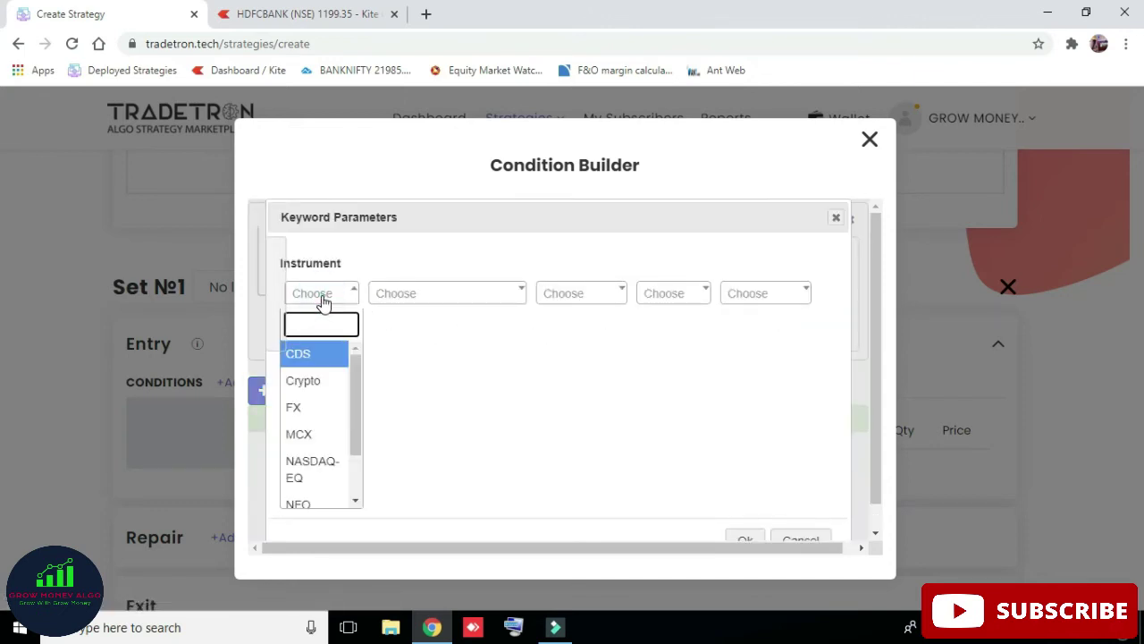
pyautogui.write('nse')
pyautogui.click(331, 362)
pyautogui.click(444, 303)
pyautogui.write('mad')
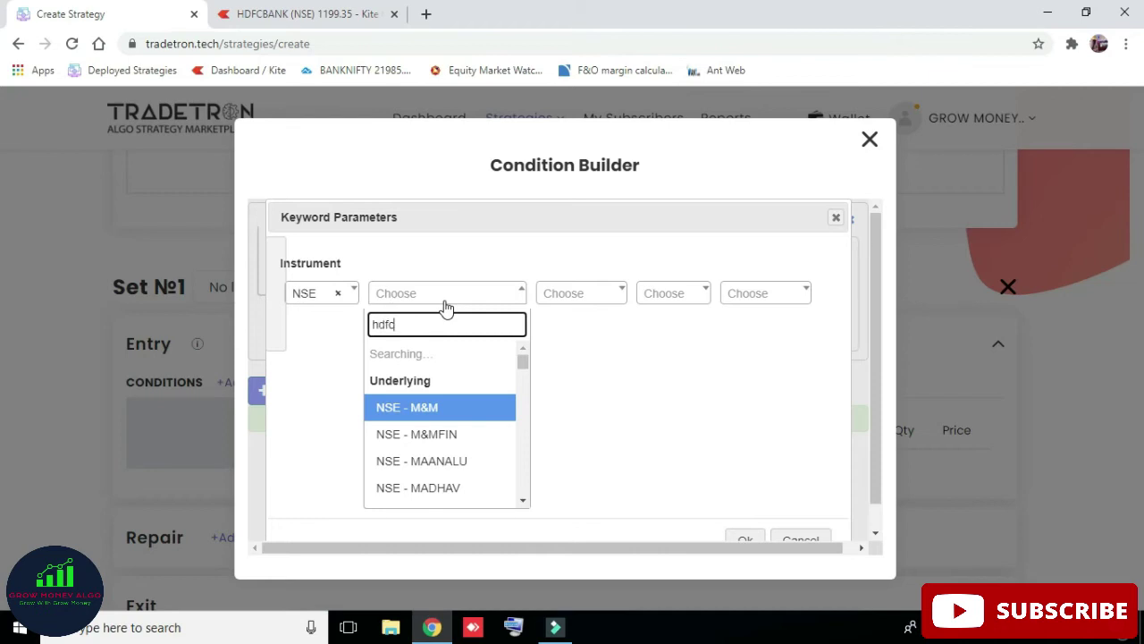
pyautogui.write('b')
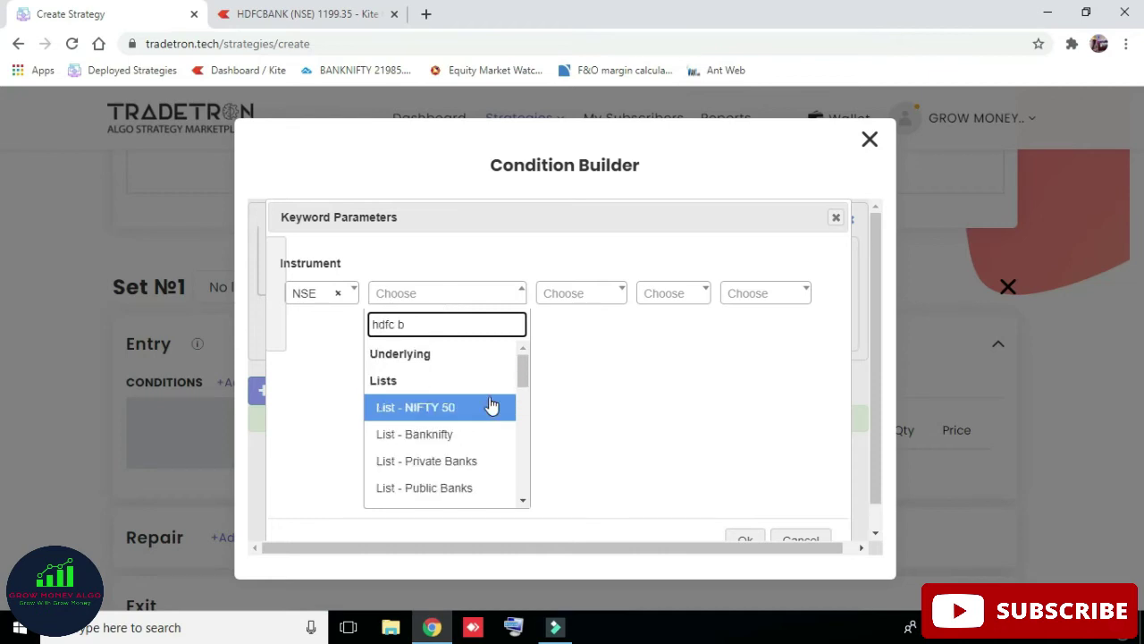
pyautogui.write('ank')
pyautogui.click(398, 326)
pyautogui.press('BackSpace')
pyautogui.click(454, 380)
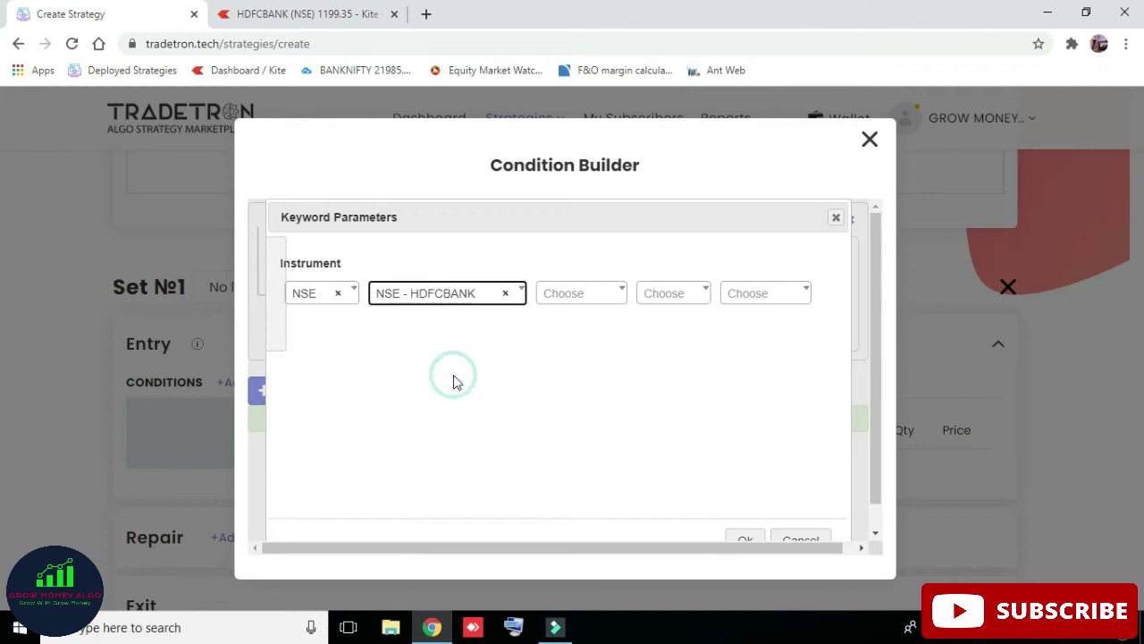
pyautogui.click(746, 541)
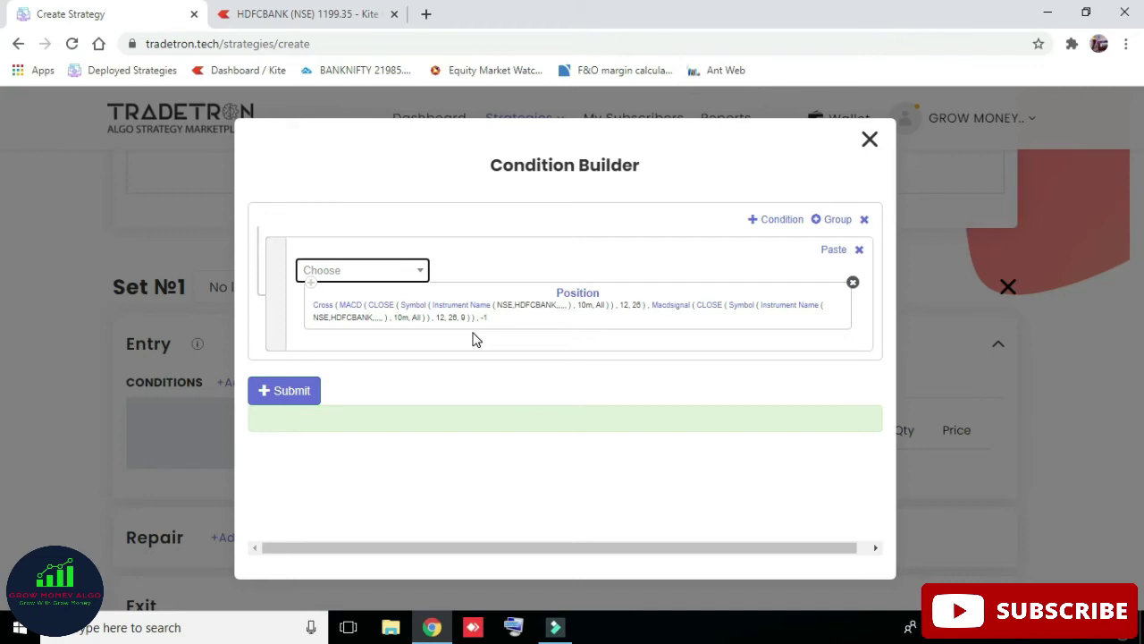
pyautogui.click(308, 401)
pyautogui.click(307, 399)
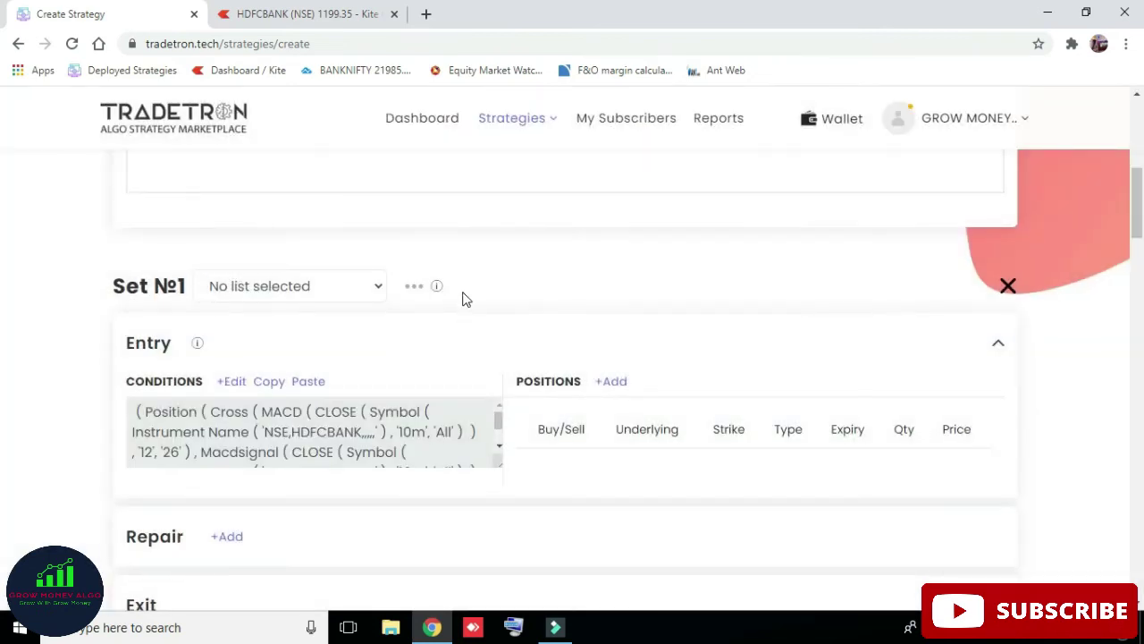
# Start a buy position for the Set №1 entry with exchange NSE and underlying HDFCBANK - HDFC Bank Limited
pyautogui.scroll(-1, 483, 301)
pyautogui.click(615, 298)
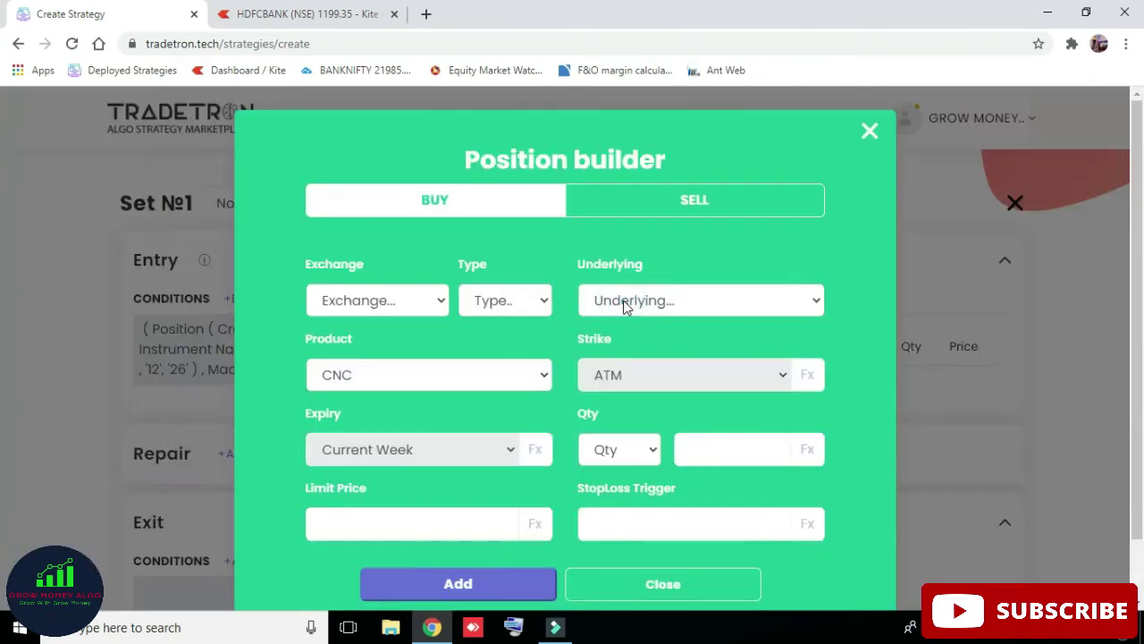
pyautogui.click(422, 304)
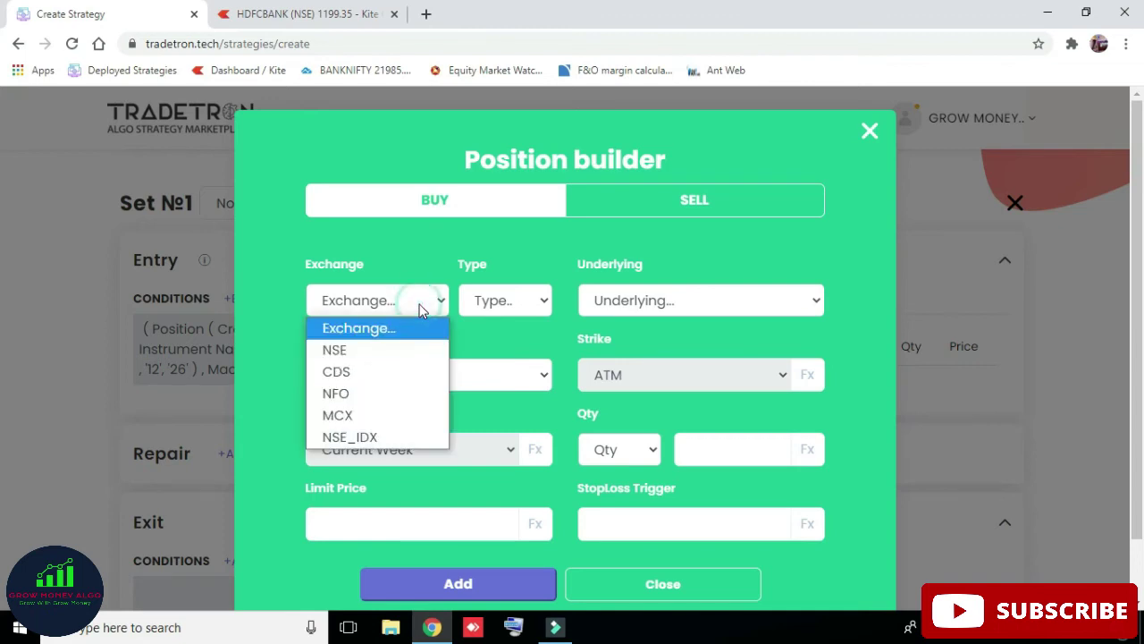
pyautogui.click(377, 351)
pyautogui.click(626, 302)
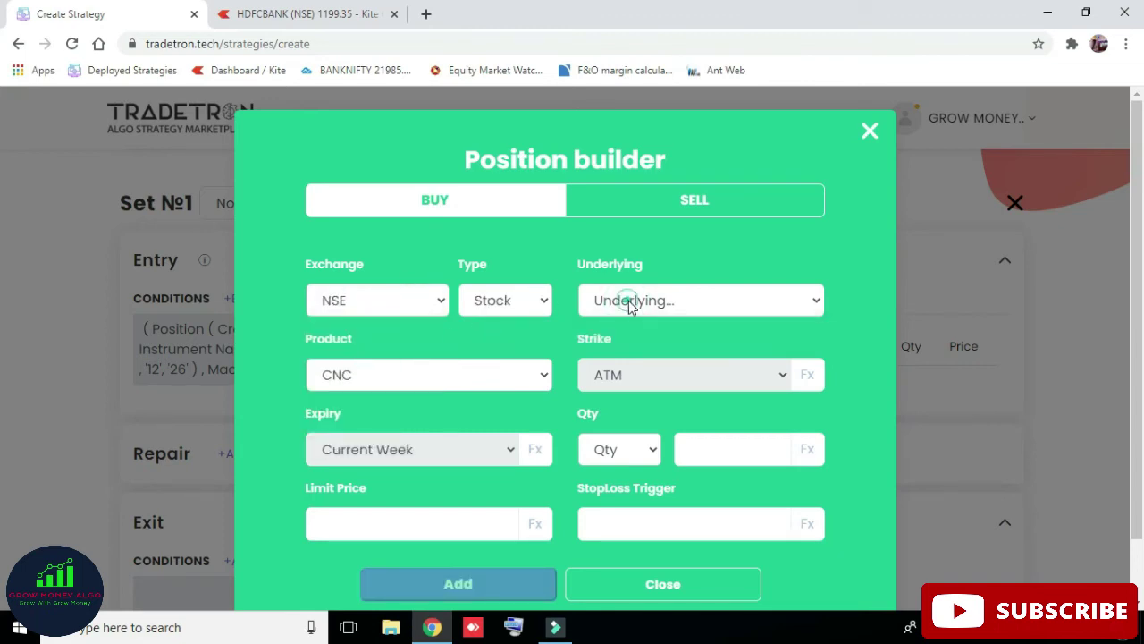
pyautogui.write('hdfc')
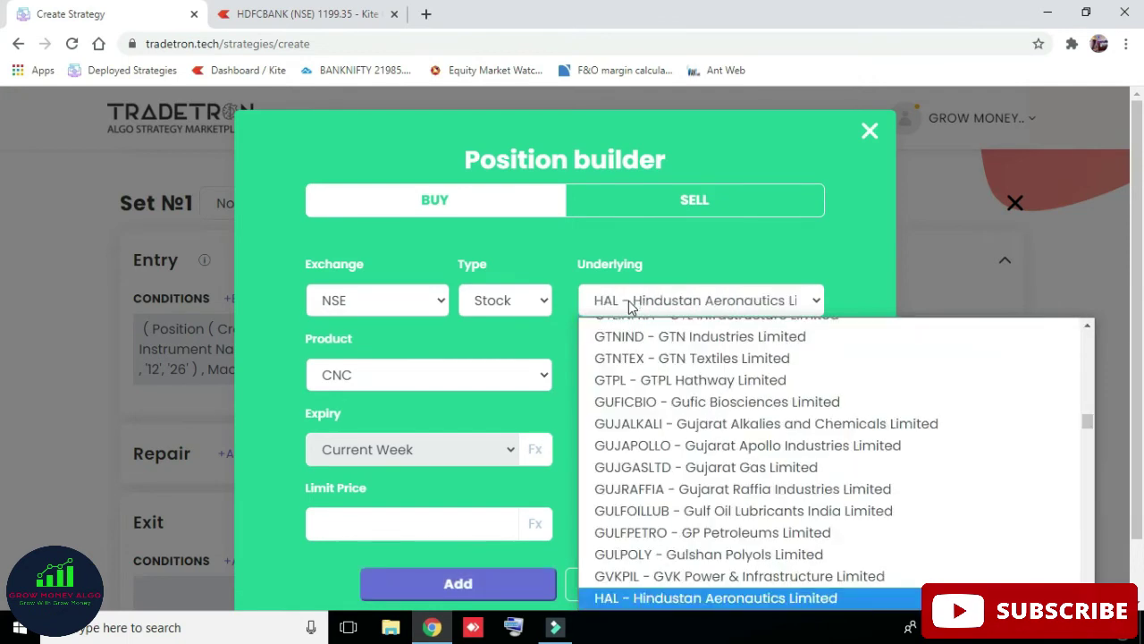
pyautogui.scroll(1, 809, 420)
pyautogui.scroll(-4, 809, 422)
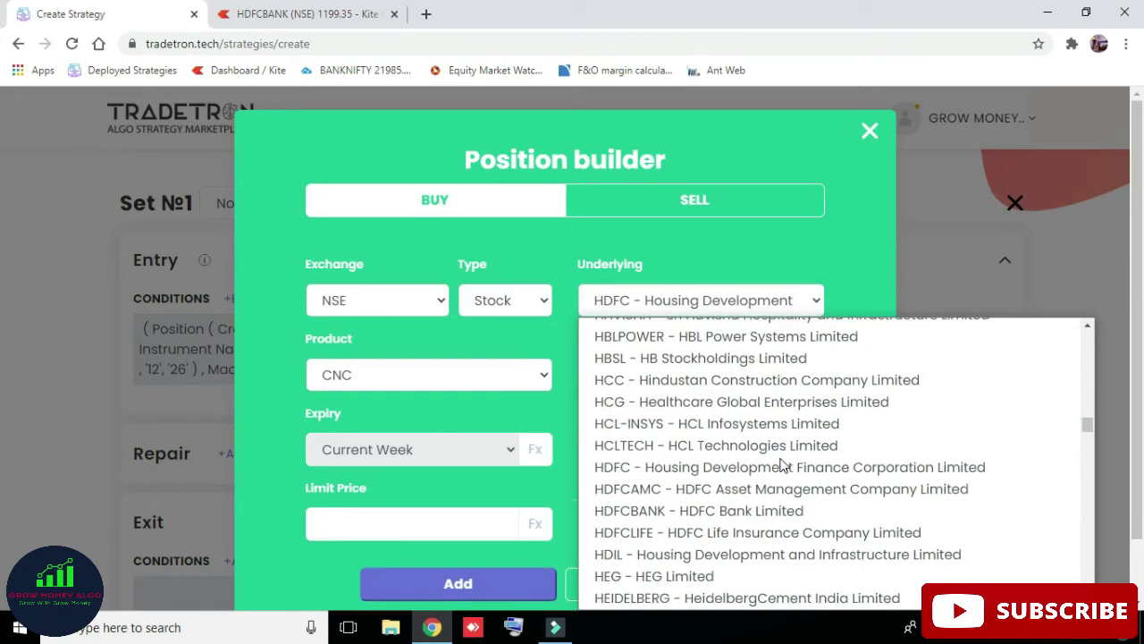
pyautogui.click(798, 509)
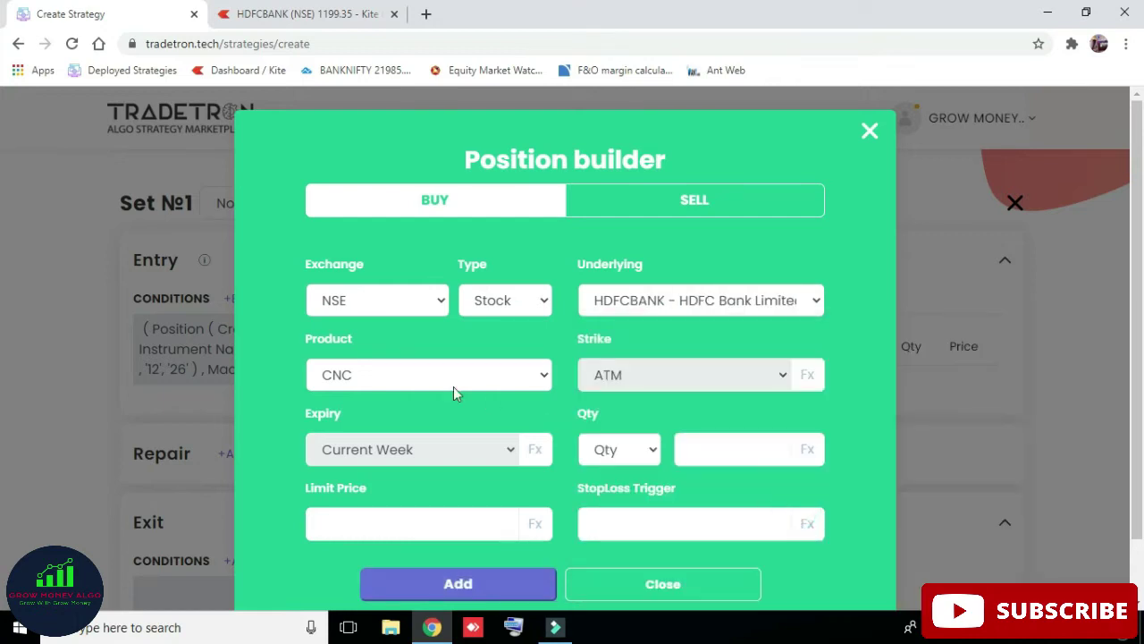
# Set the position's product to MIS and its quantity to 100, add it to the entry, and close the position builder
pyautogui.click(398, 380)
pyautogui.click(375, 424)
pyautogui.scroll(-1, 513, 403)
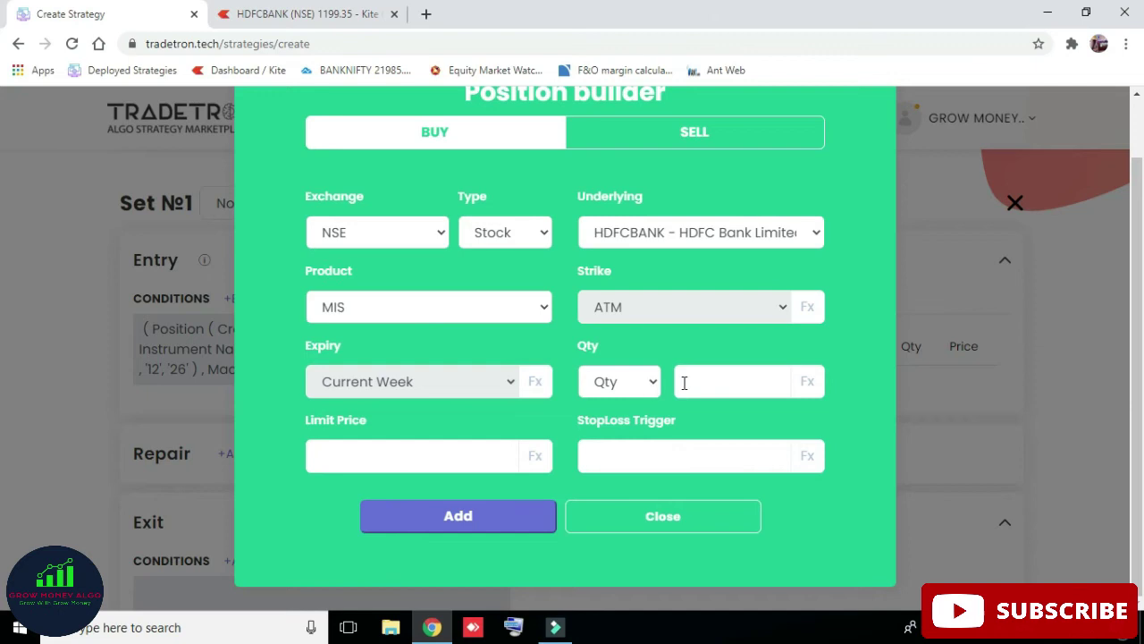
pyautogui.click(715, 385)
pyautogui.click(483, 524)
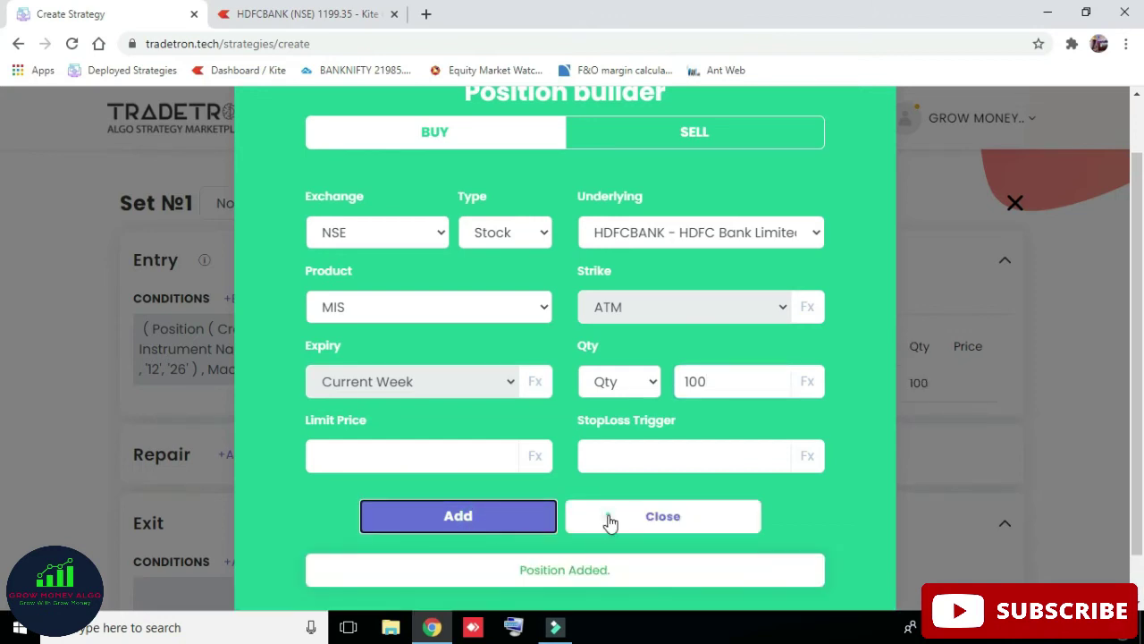
pyautogui.click(611, 523)
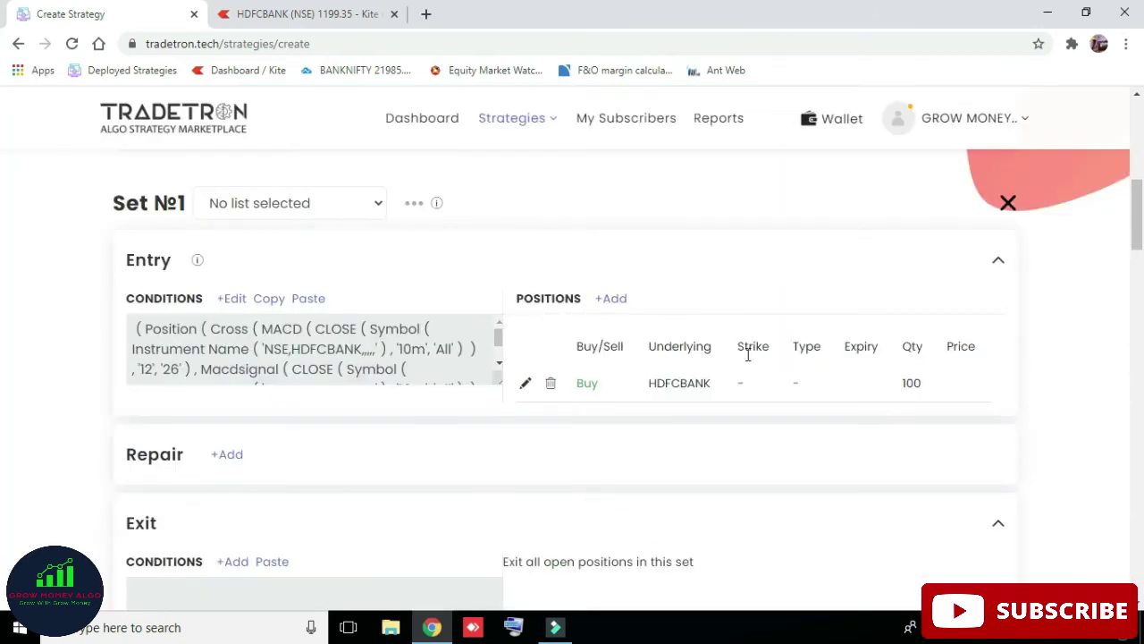
# Copy the Set №1 entry condition and paste it into the exit conditions
pyautogui.scroll(-1, 728, 342)
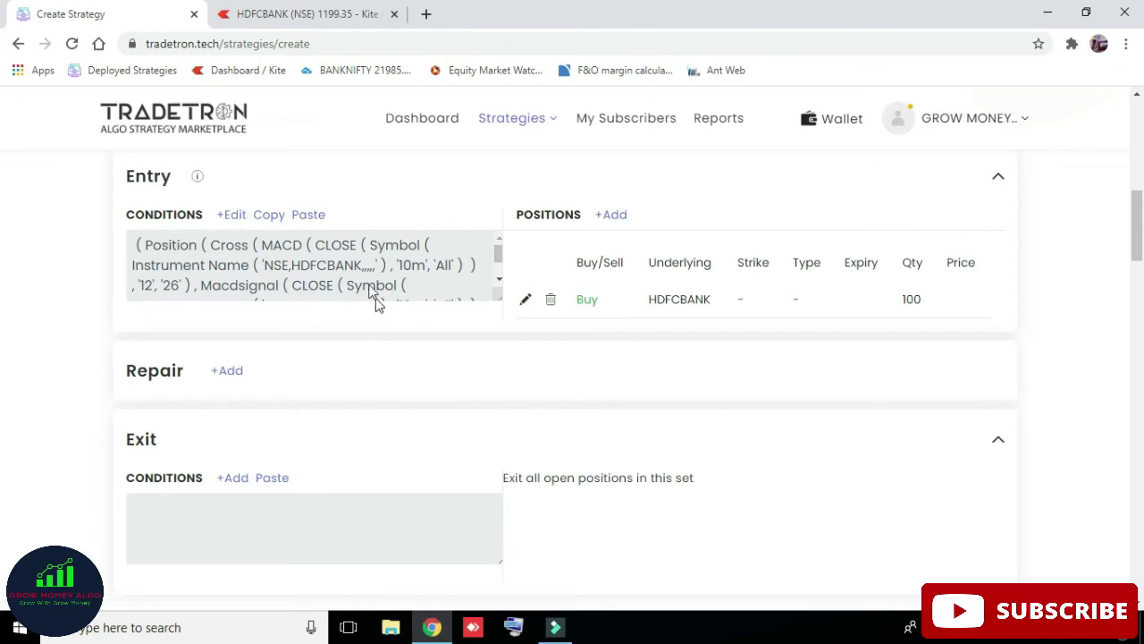
pyautogui.click(270, 218)
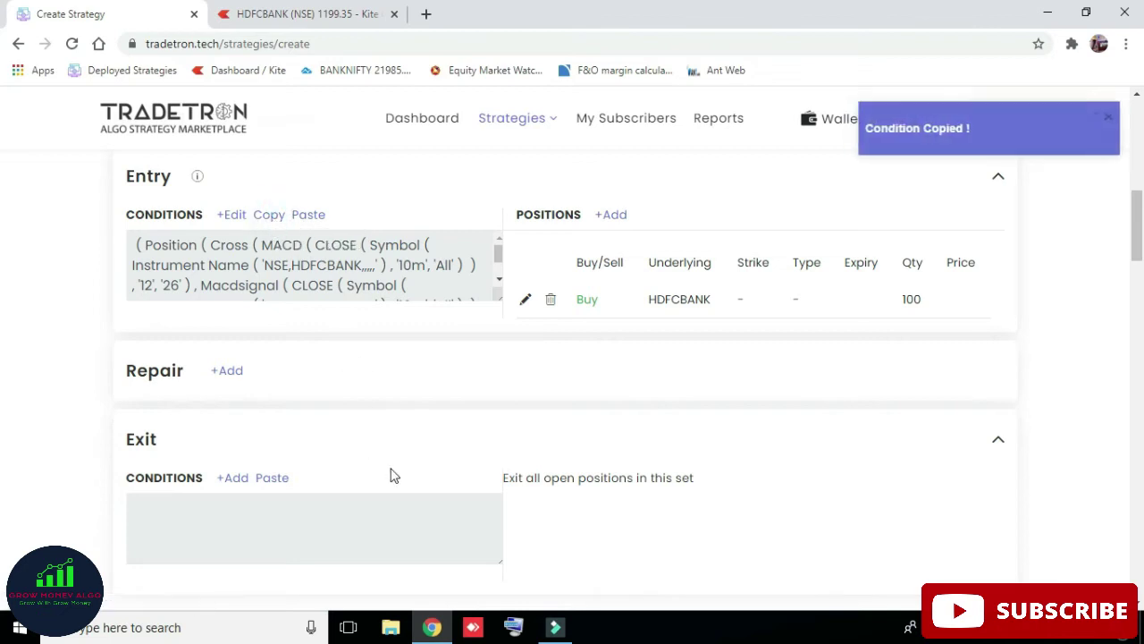
pyautogui.click(276, 479)
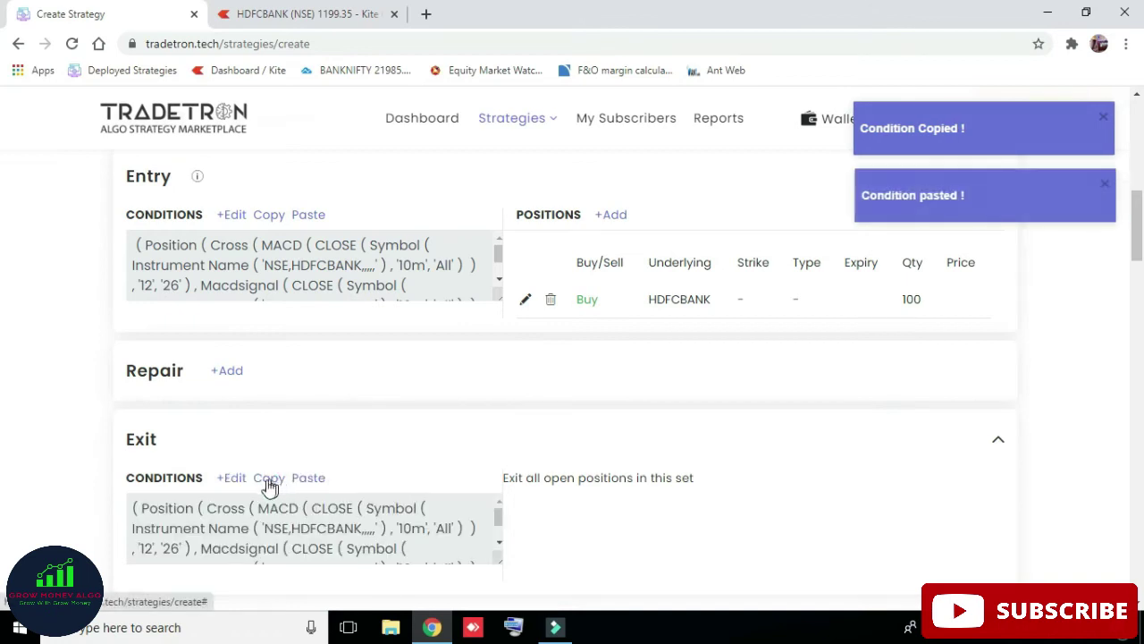
# Edit the exit condition's Cross keyword so that Series 1 is Macdsignal and Series 2 is MACD
pyautogui.click(235, 479)
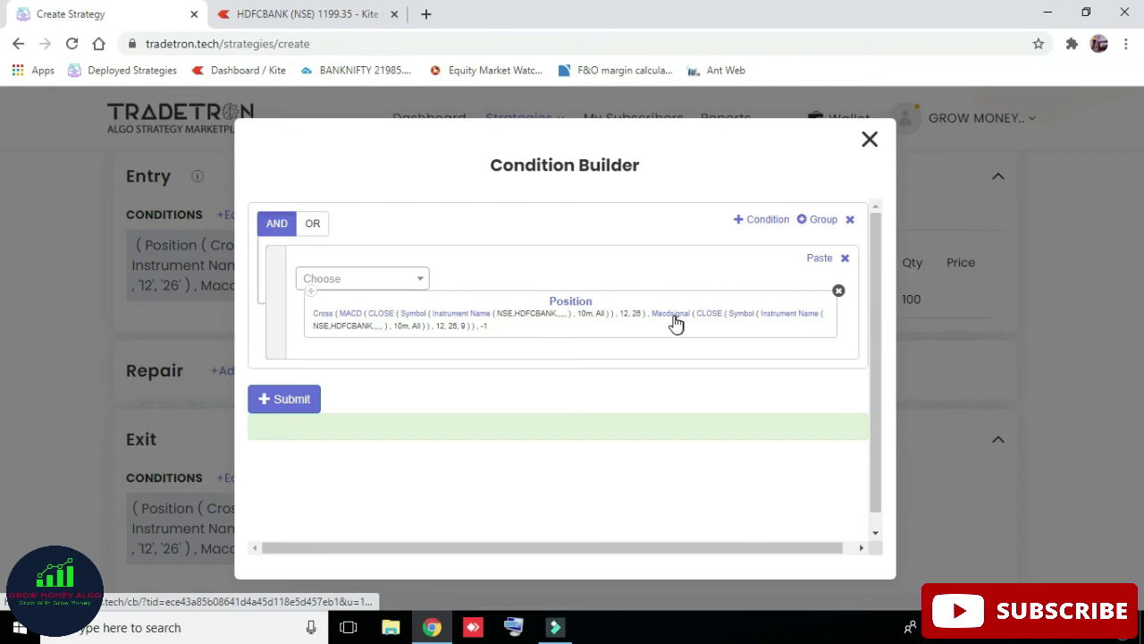
pyautogui.moveTo(328, 324); pyautogui.dragTo(330, 320)
pyautogui.click(330, 318)
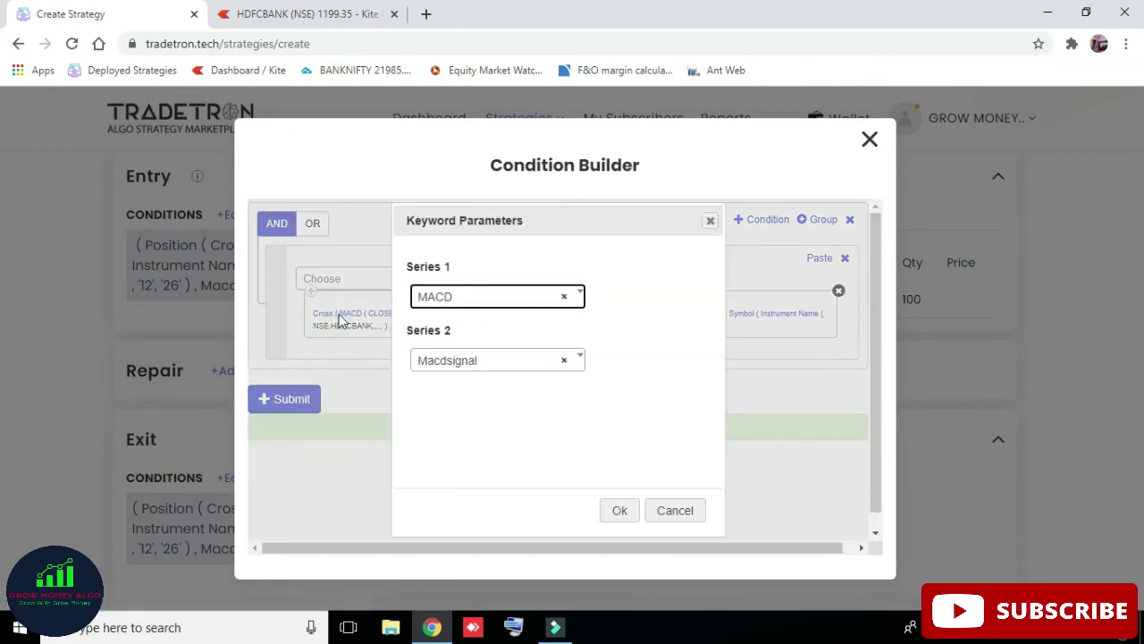
pyautogui.click(579, 297)
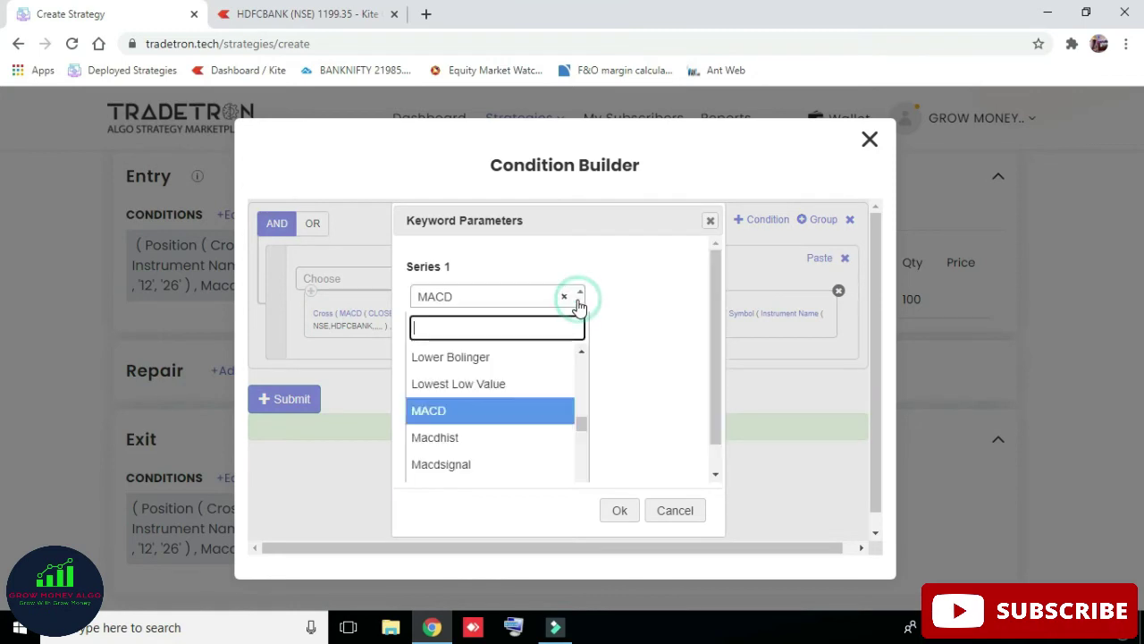
pyautogui.click(521, 460)
pyautogui.click(577, 361)
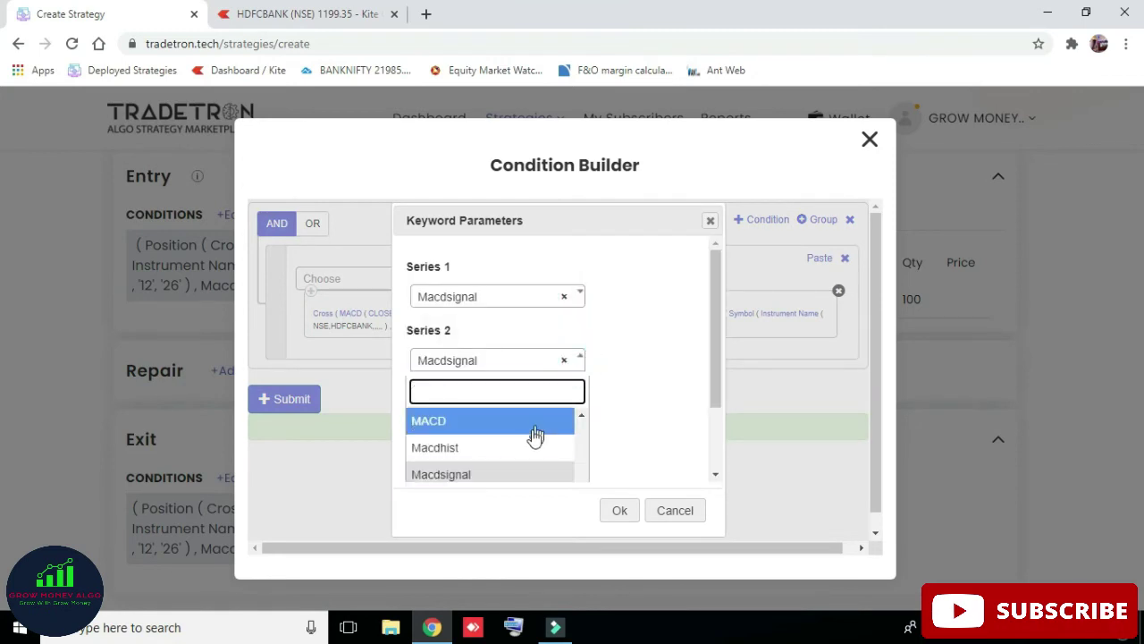
pyautogui.click(534, 434)
pyautogui.click(619, 511)
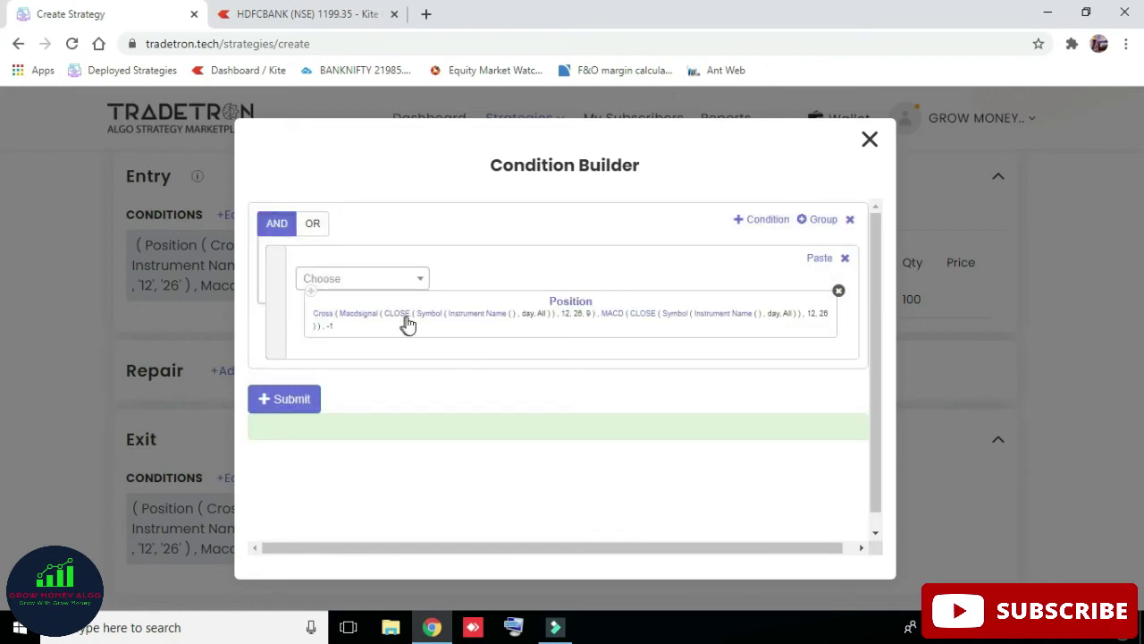
# Set the candle type of the Macdsignal series' symbol to 10m in the exit condition
pyautogui.click(433, 315)
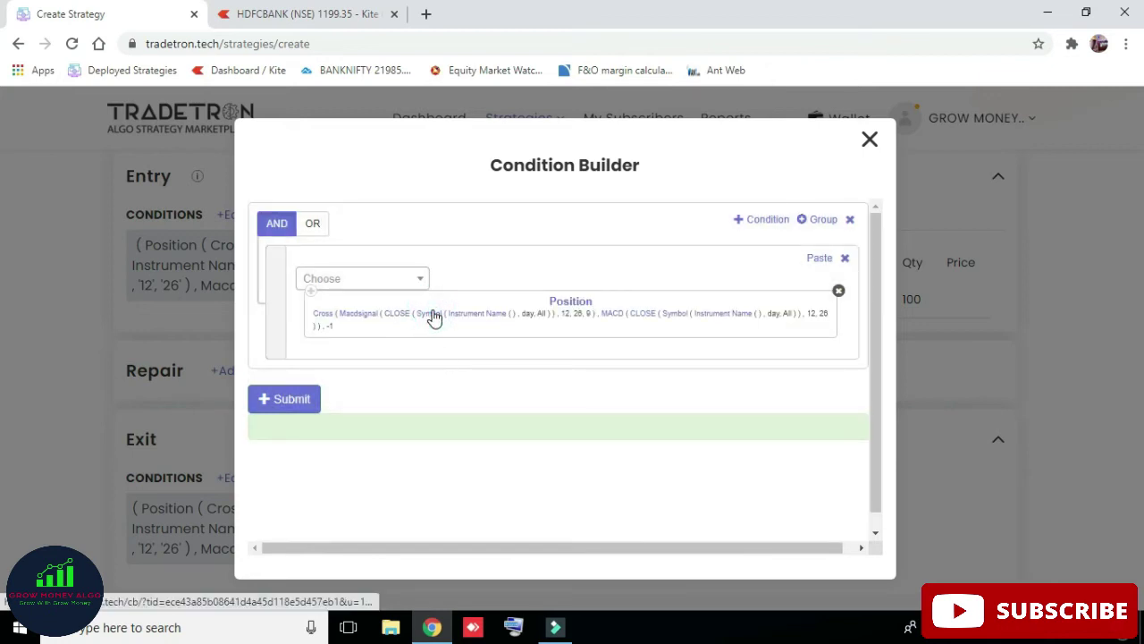
pyautogui.click(586, 362)
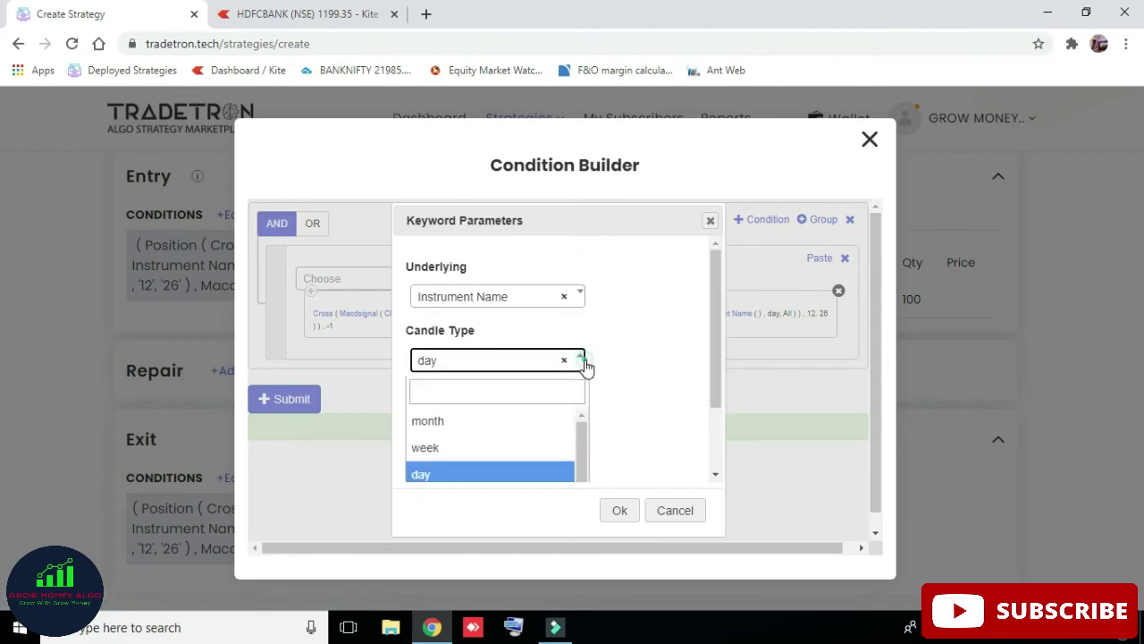
pyautogui.scroll(-2, 483, 438)
pyautogui.click(472, 447)
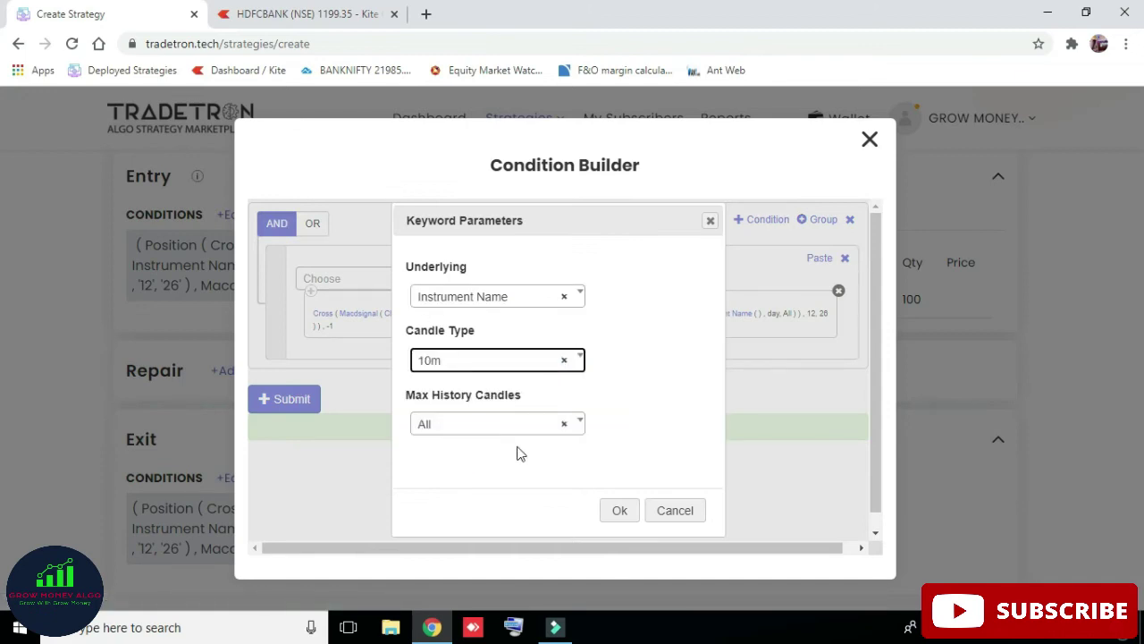
pyautogui.click(617, 514)
# Choose NSE - HDFCBANK as the instrument of the exit condition's Macdsignal series
pyautogui.click(456, 312)
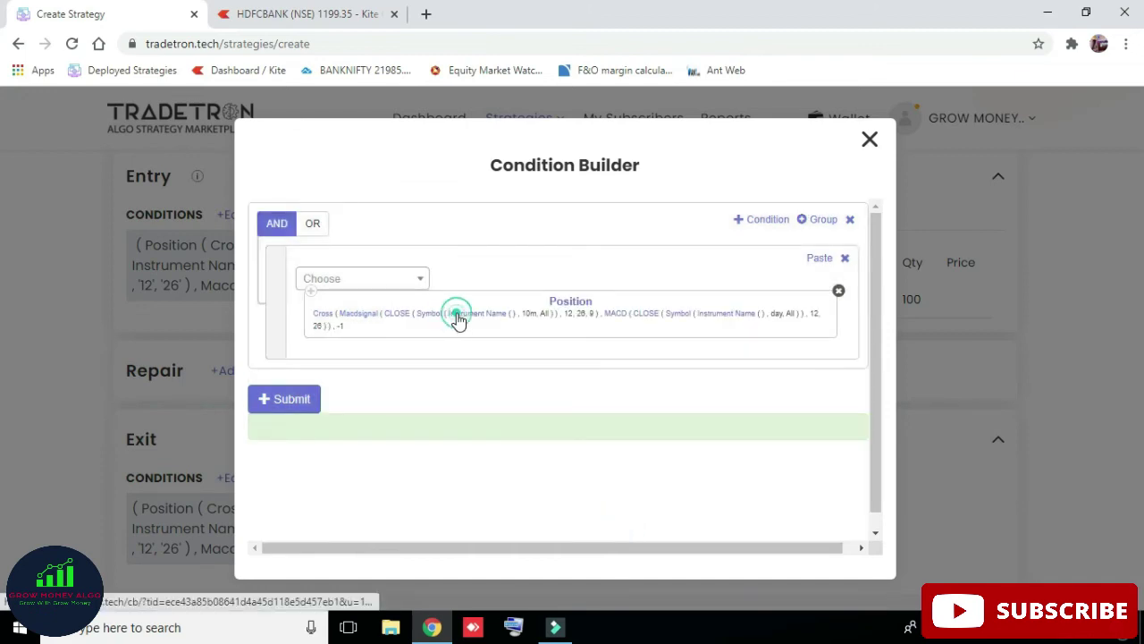
pyautogui.click(345, 300)
pyautogui.scroll(-2, 329, 421)
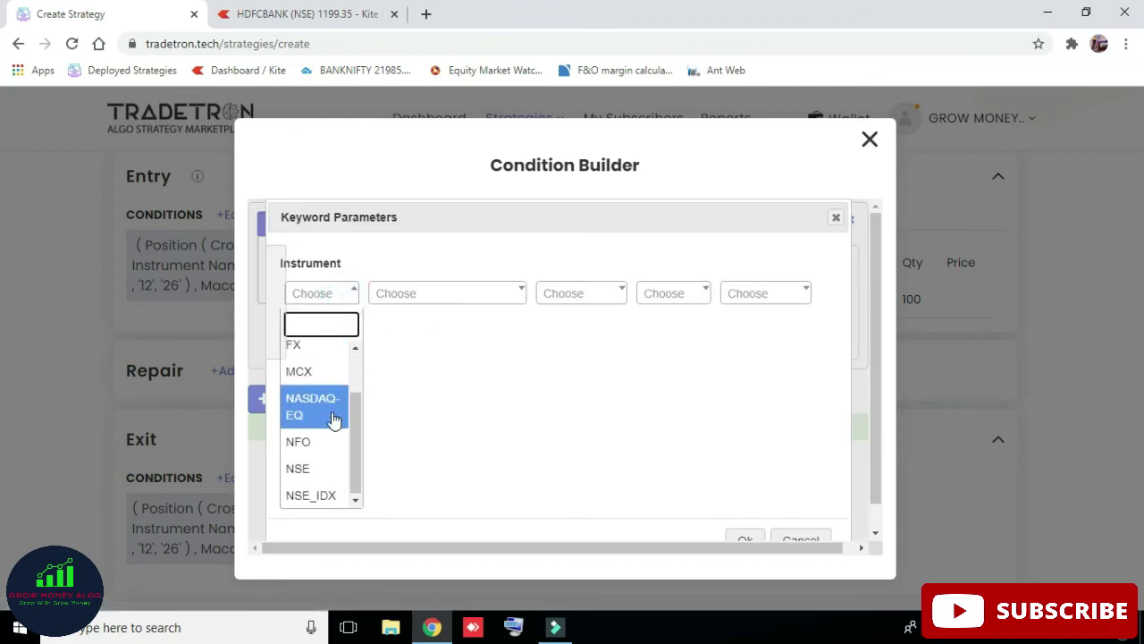
pyautogui.click(323, 465)
pyautogui.click(487, 304)
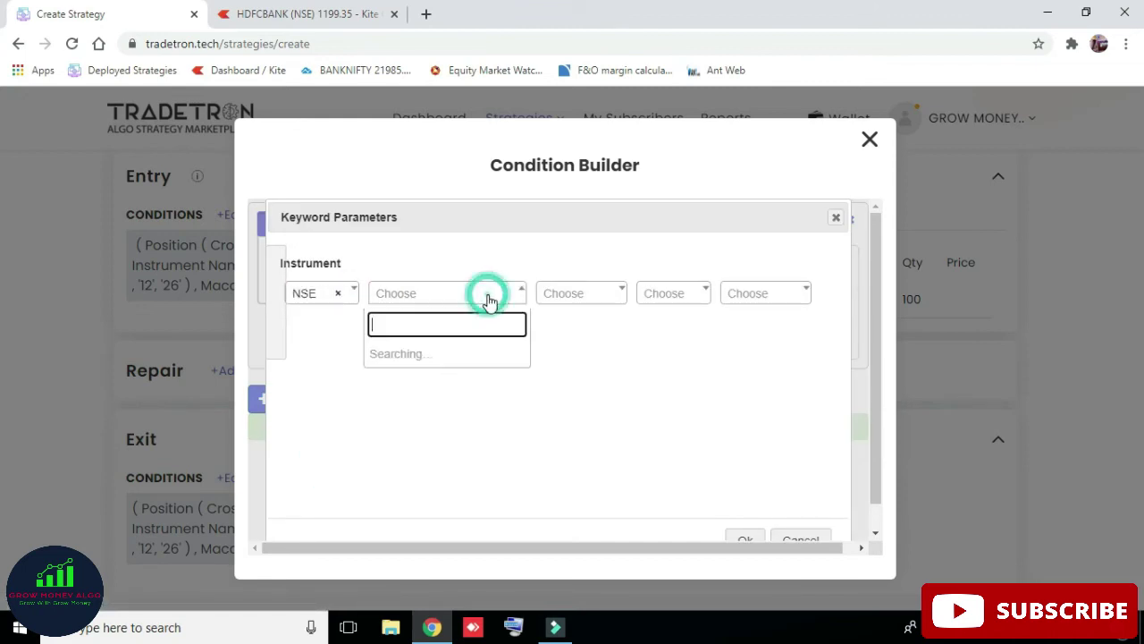
pyautogui.write('hdfc b')
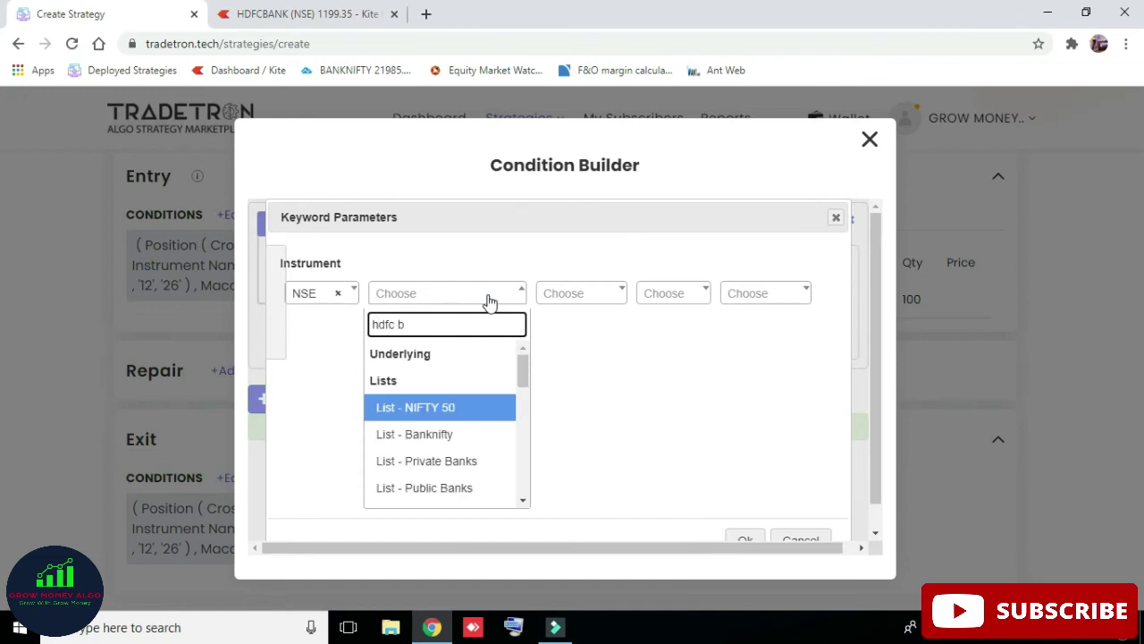
pyautogui.press('BackSpace')
pyautogui.press('BackSpace')
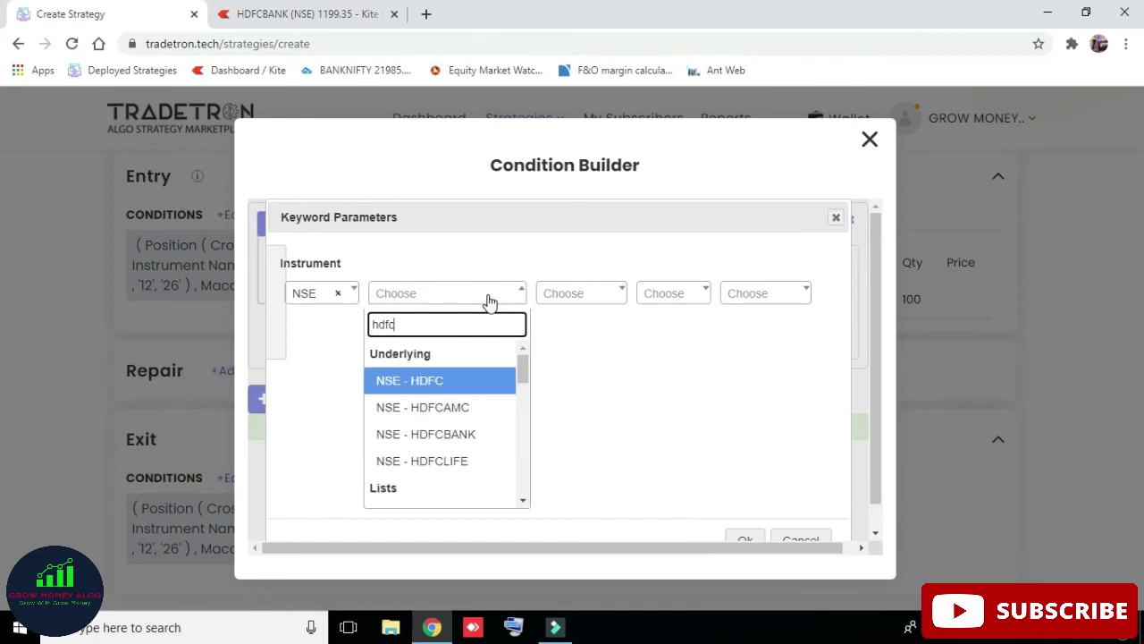
pyautogui.click(446, 434)
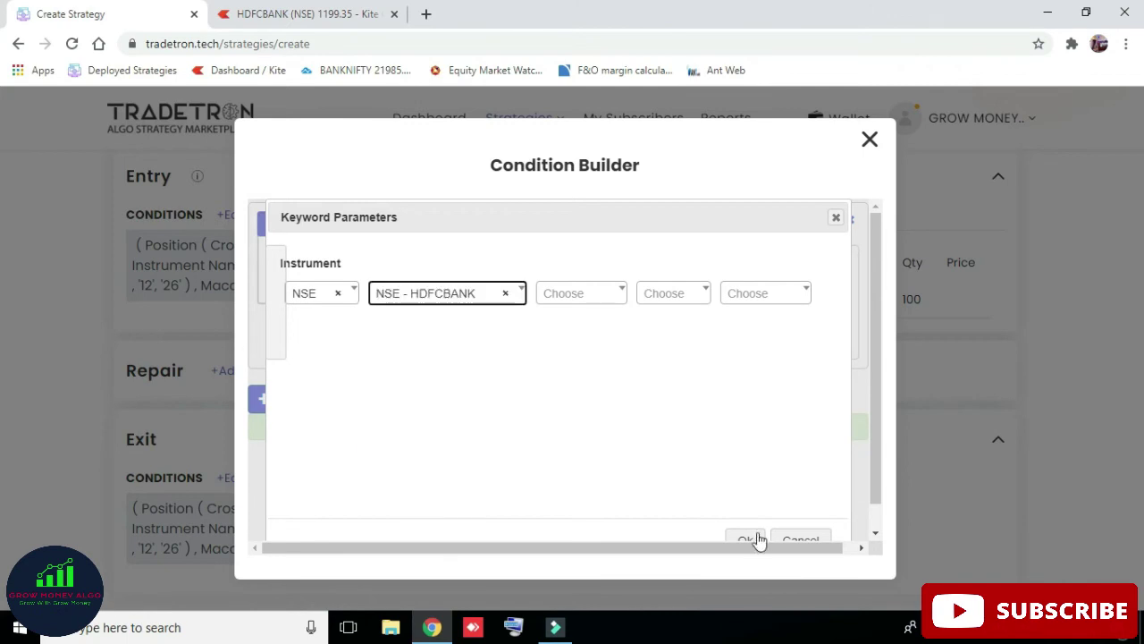